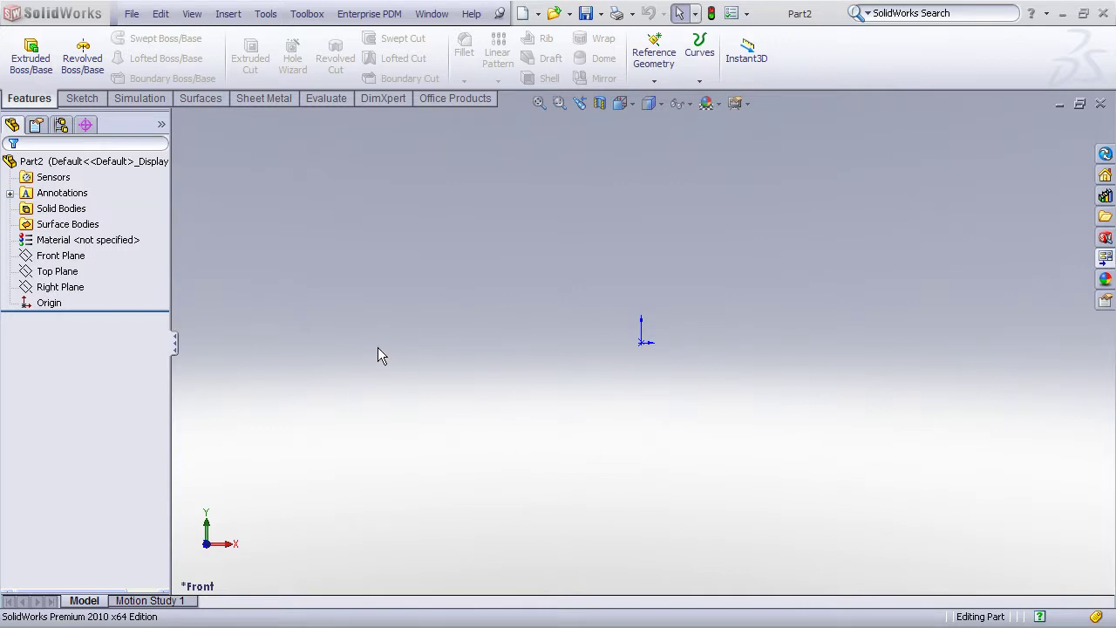
- Start a new sketch on the Front Plane
{"action": "left_click", "coordinate": [32, 257]}
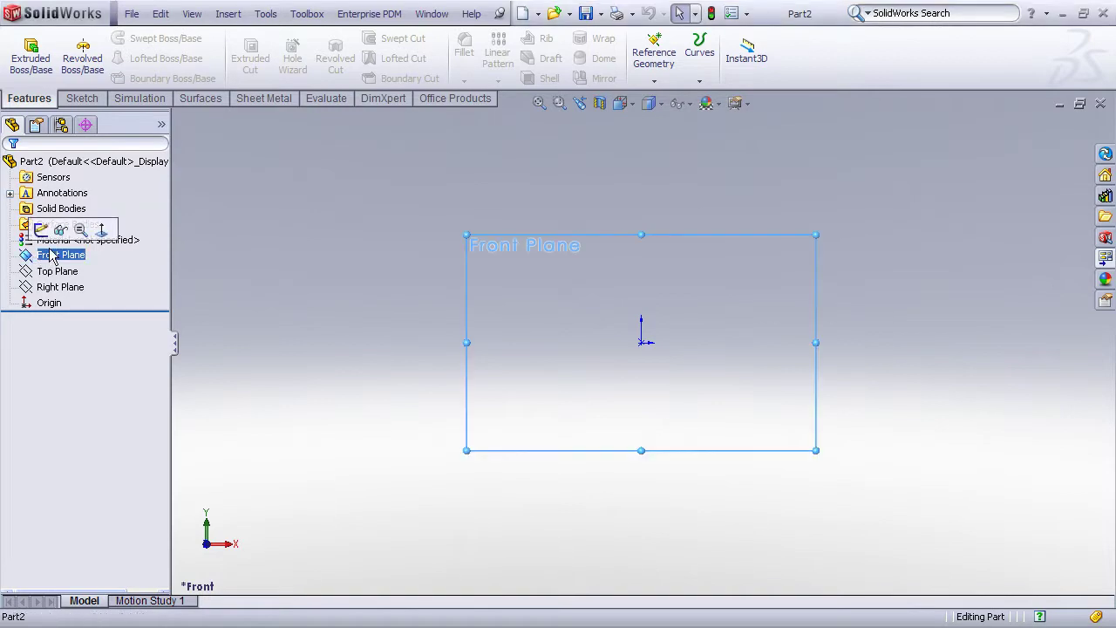
{"action": "left_click", "coordinate": [41, 230]}
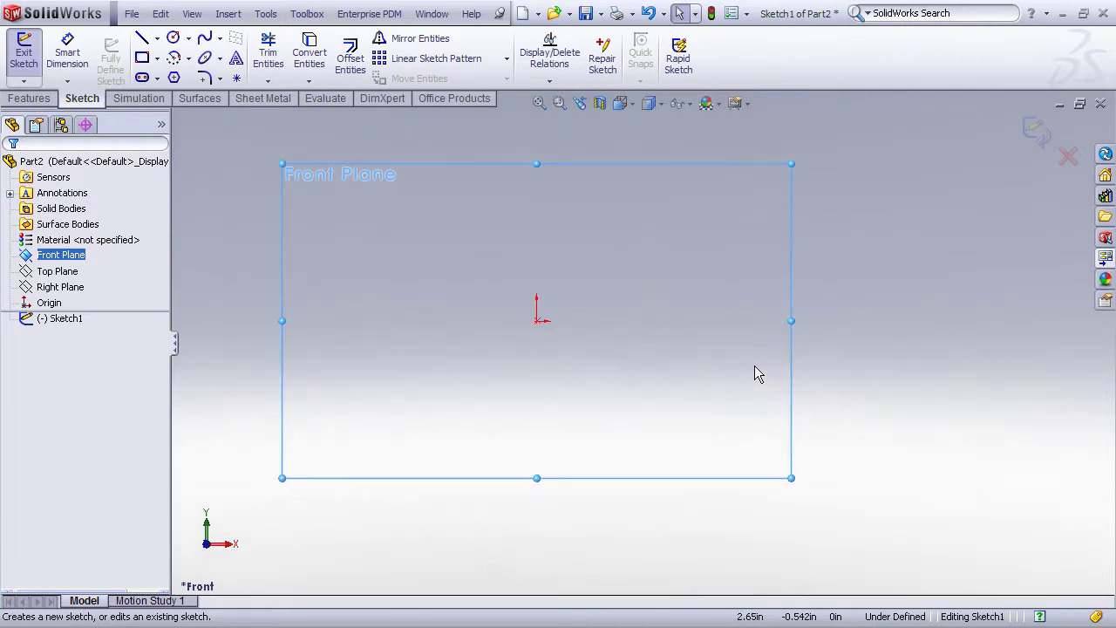
{"action": "left_click", "coordinate": [843, 353]}
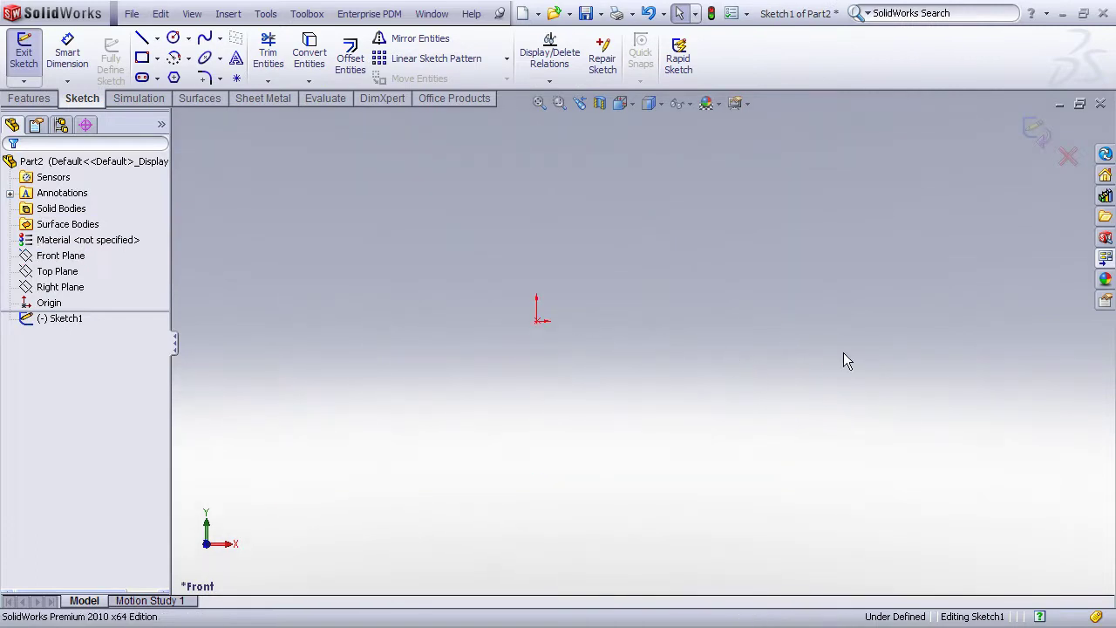
- Draw a closed six-sided line profile above the origin with a stepped top and sloped lower edge
{"action": "left_click", "coordinate": [141, 38]}
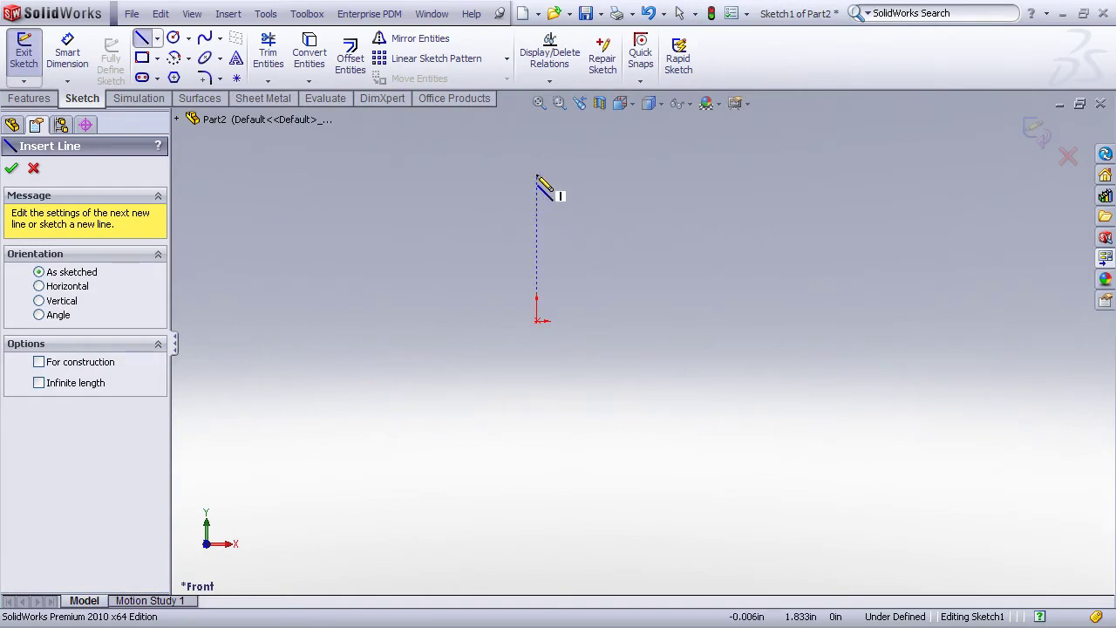
{"action": "left_click", "coordinate": [536, 177]}
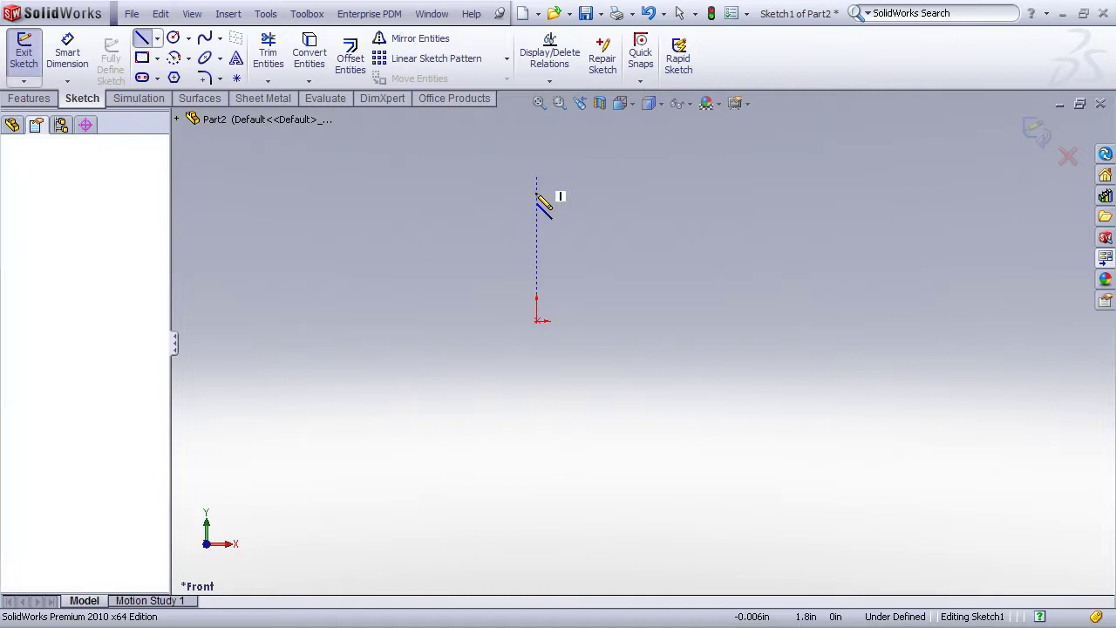
{"action": "left_click", "coordinate": [536, 198]}
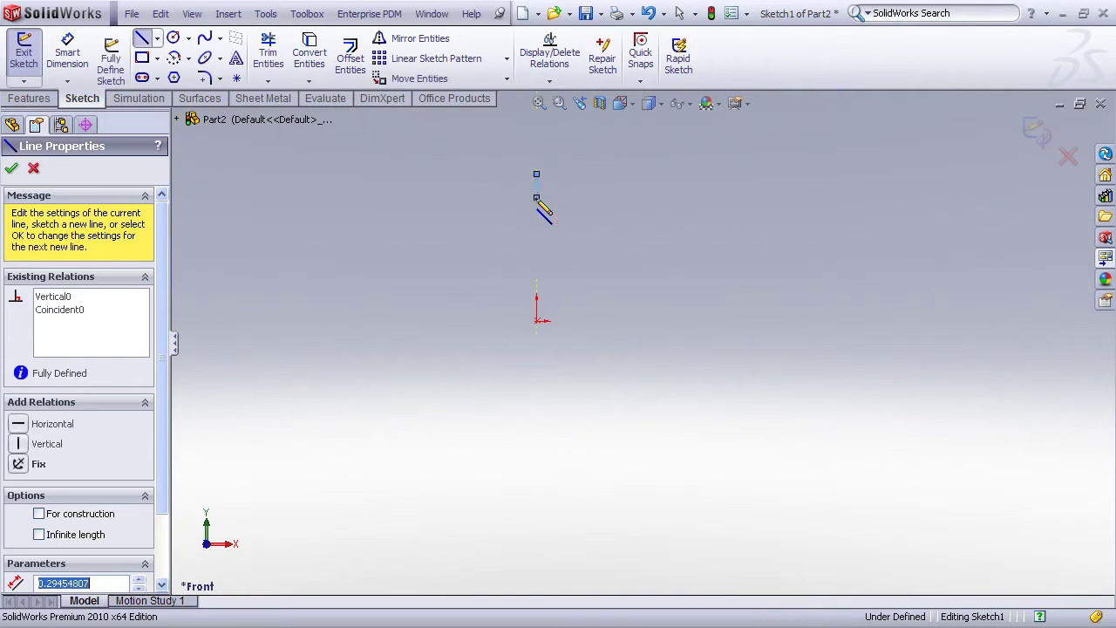
{"action": "left_click", "coordinate": [640, 225]}
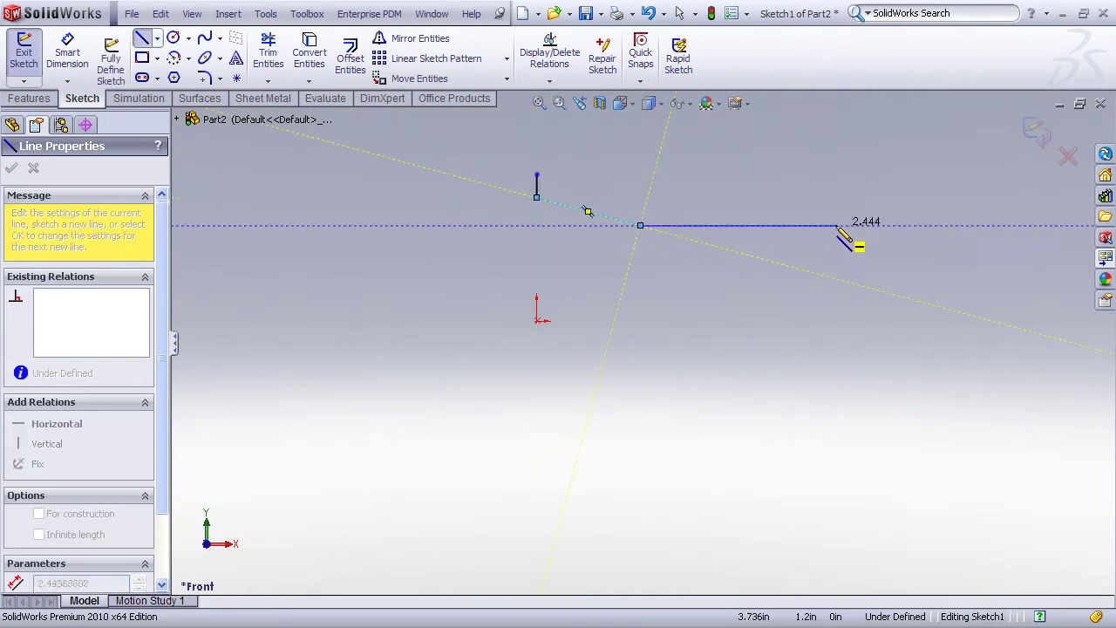
{"action": "left_click", "coordinate": [850, 226]}
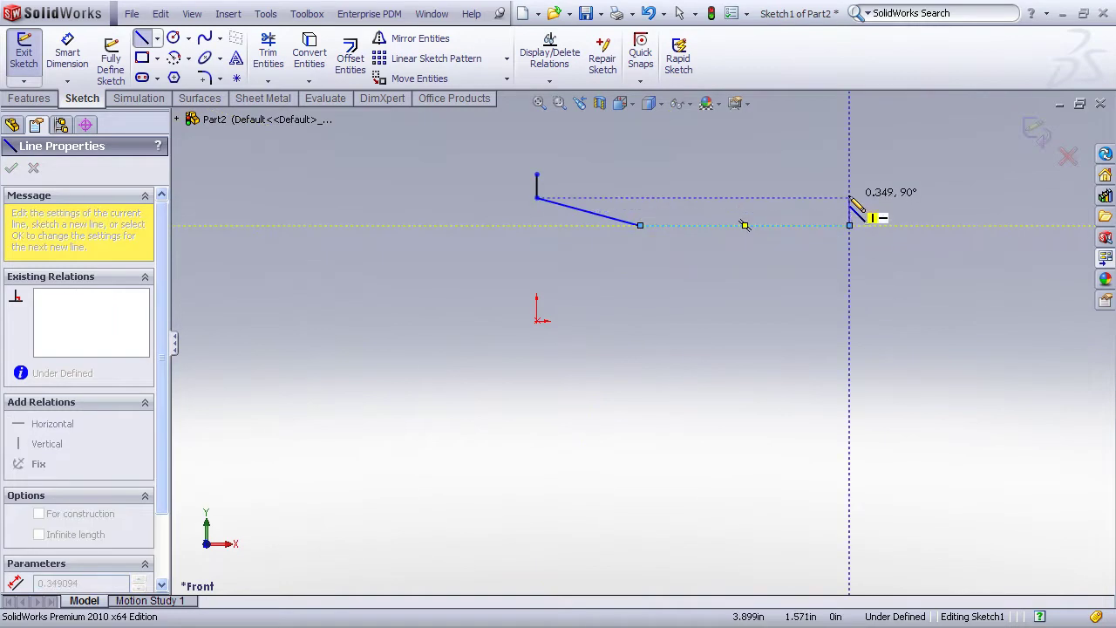
{"action": "left_click", "coordinate": [850, 186]}
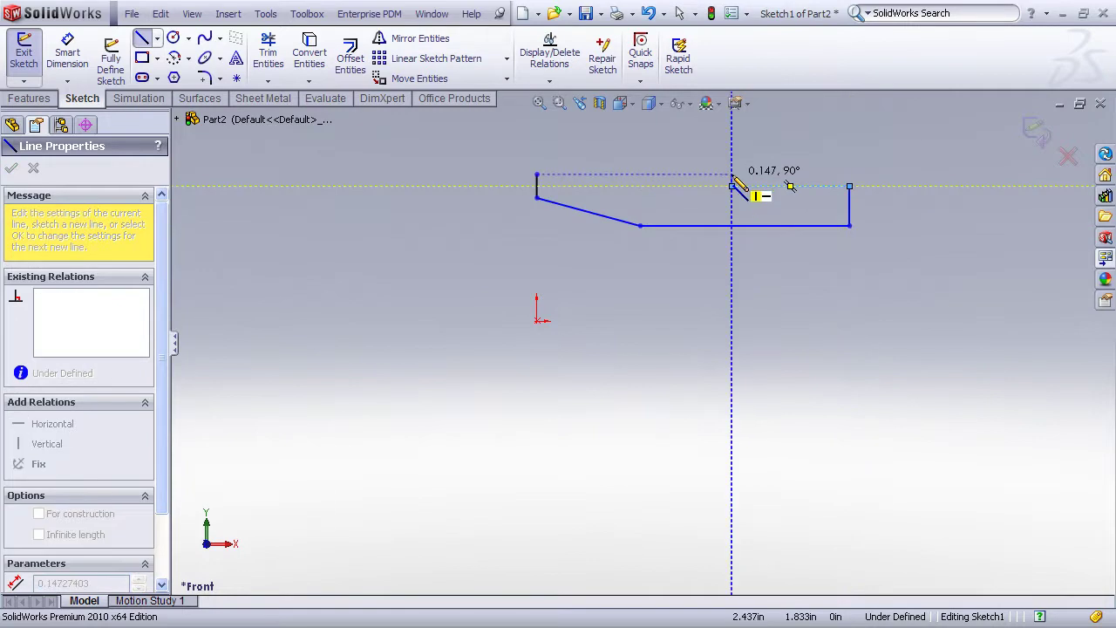
{"action": "left_click", "coordinate": [732, 185]}
{"action": "left_click", "coordinate": [536, 175]}
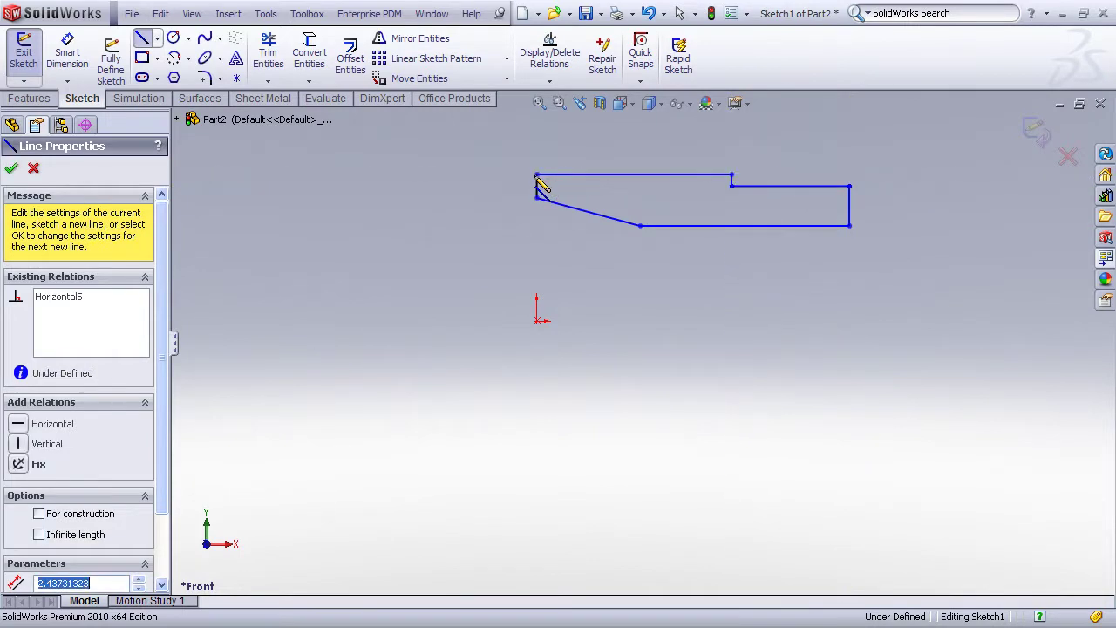
{"action": "key", "text": "Escape"}
- Raise the top edge, adjust the sloped edge and drag the right end outward to lengthen the profile
{"action": "left_click_drag", "start_coordinate": [565, 175], "coordinate": [561, 155]}
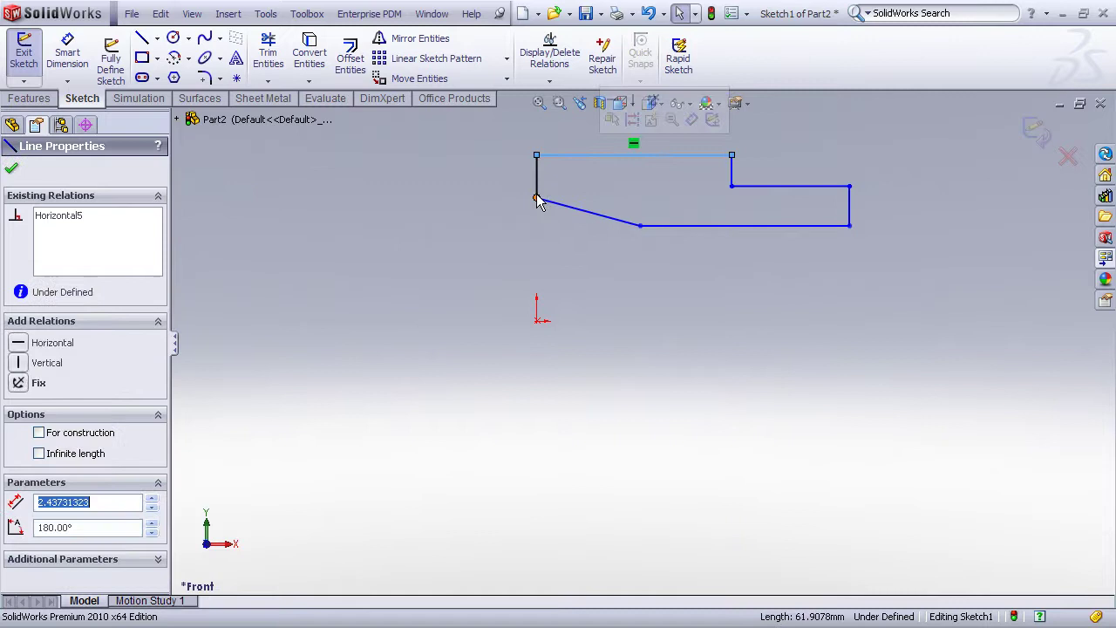
{"action": "left_click", "coordinate": [537, 199]}
{"action": "left_click_drag", "start_coordinate": [539, 204], "coordinate": [543, 200]}
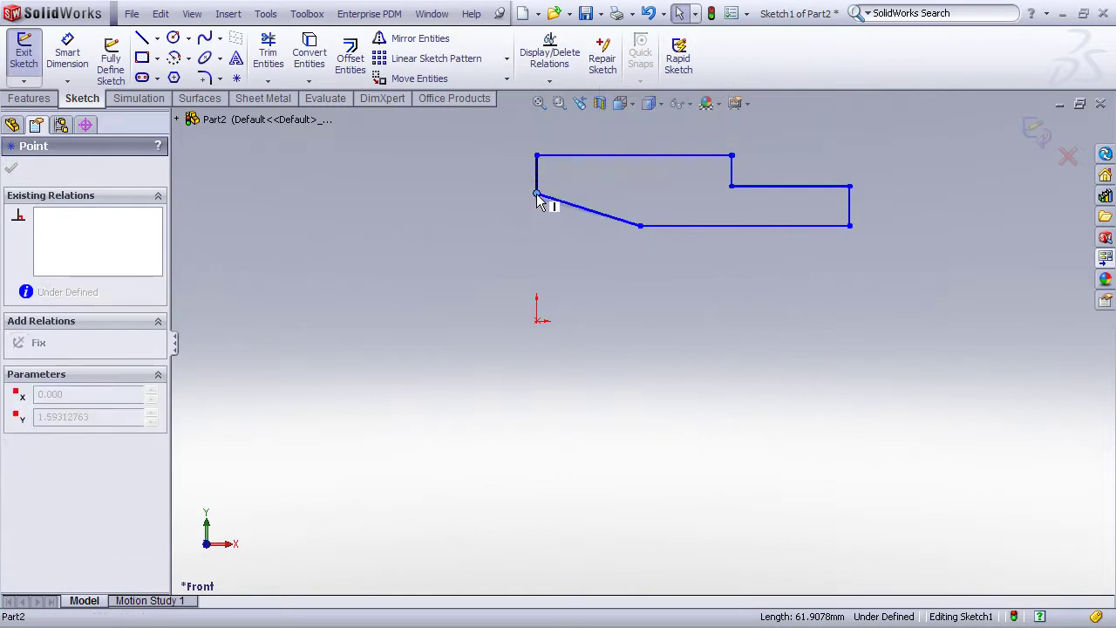
{"action": "left_click", "coordinate": [764, 228]}
{"action": "left_click", "coordinate": [892, 266]}
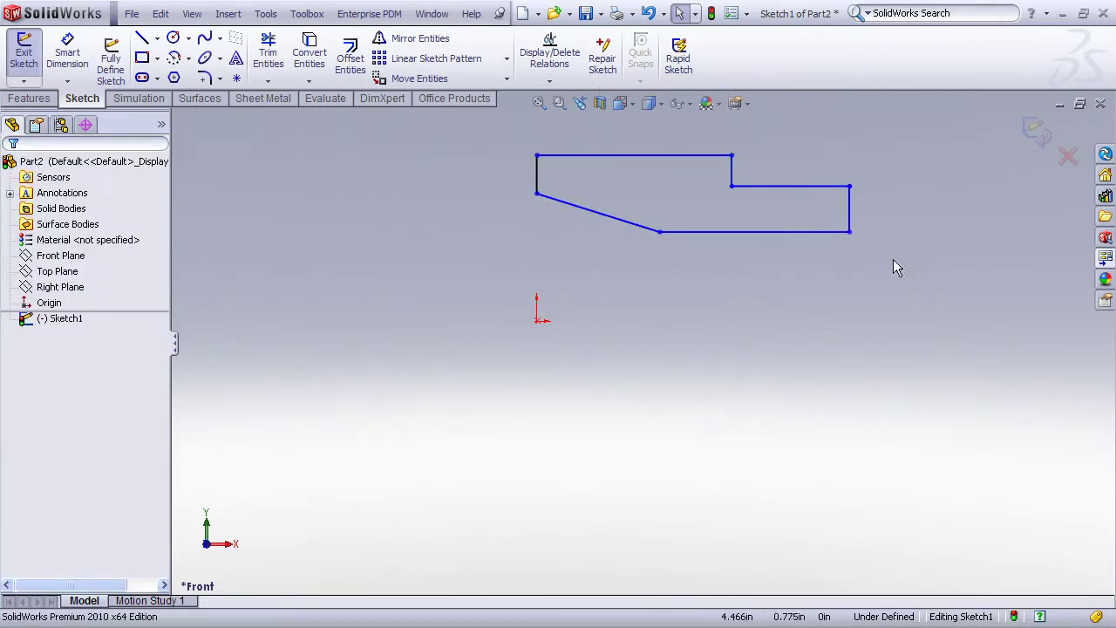
{"action": "left_click_drag", "start_coordinate": [850, 218], "coordinate": [939, 211]}
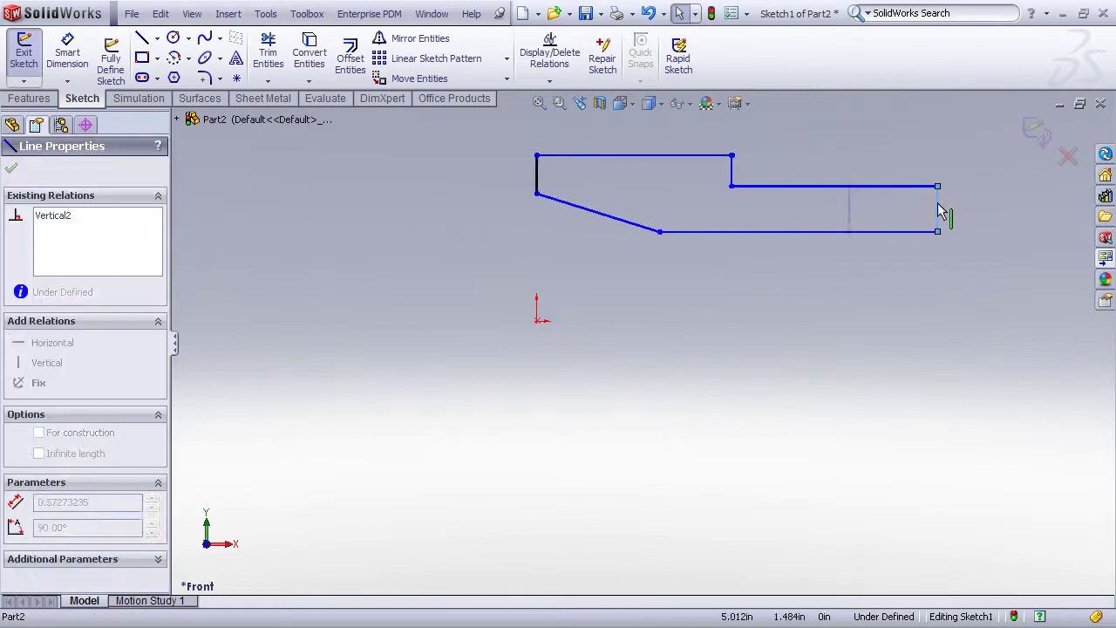
{"action": "left_click", "coordinate": [892, 268]}
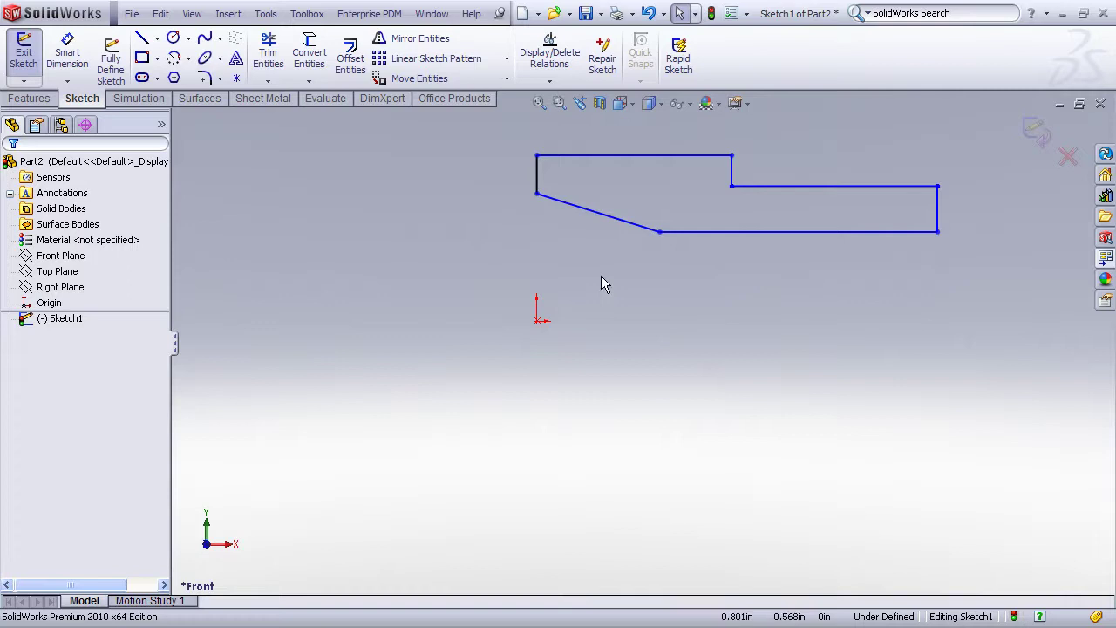
- Draw a horizontal centerline from the origin to just past the profile's right end
{"action": "left_click", "coordinate": [157, 38]}
{"action": "left_click", "coordinate": [183, 76]}
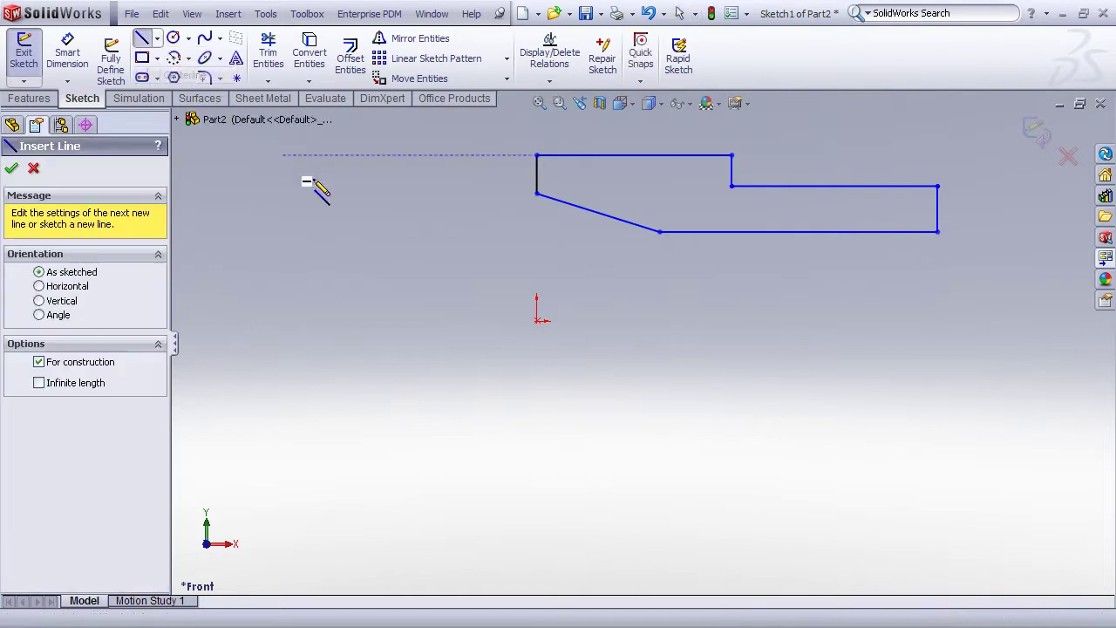
{"action": "left_click", "coordinate": [537, 320]}
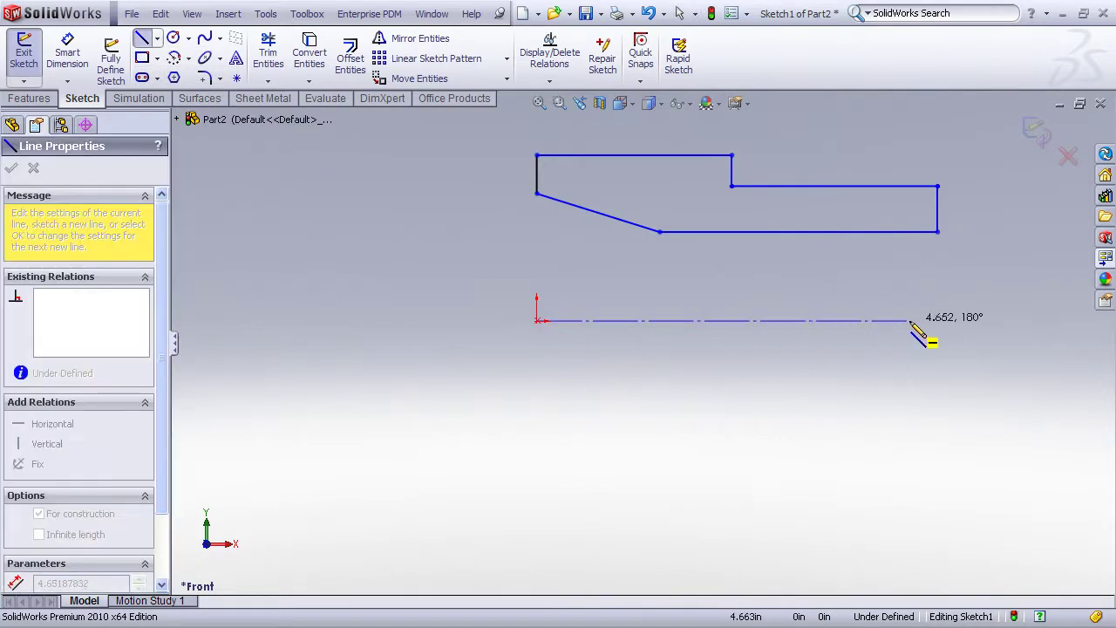
{"action": "left_click", "coordinate": [945, 321]}
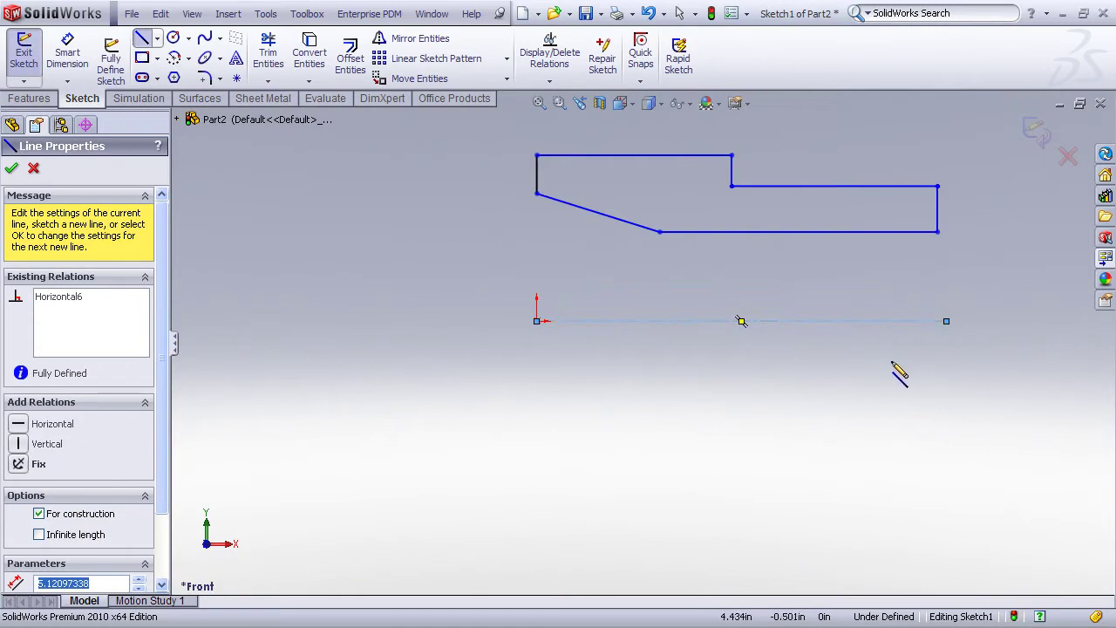
{"action": "key", "text": "Escape"}
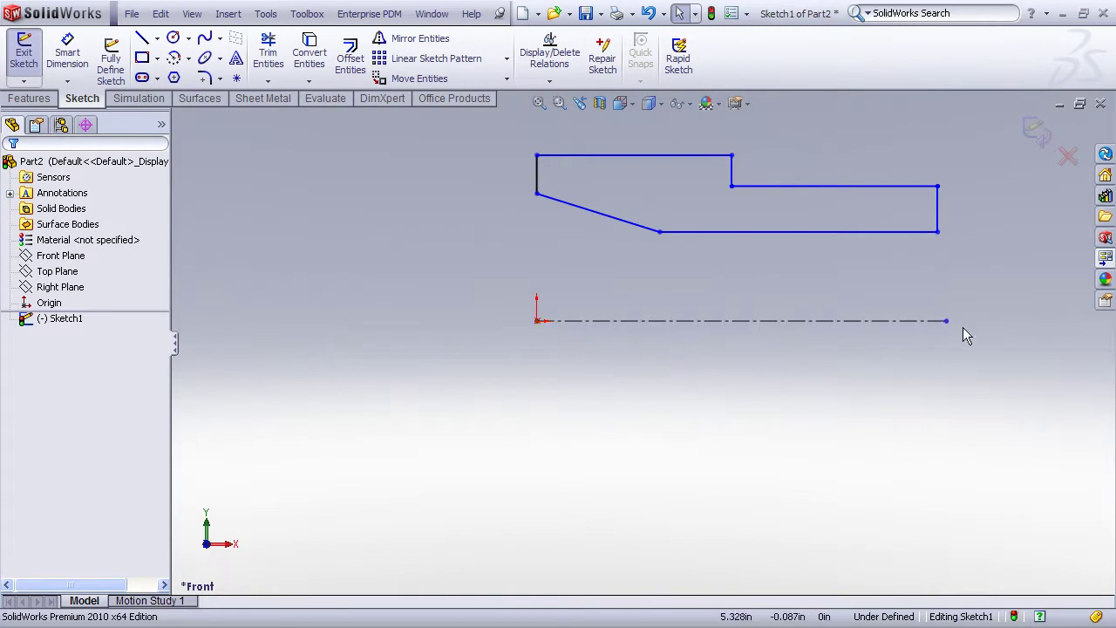
{"action": "mouse_move", "coordinate": [946, 322]}
{"action": "left_mouse_down"}
{"action": "mouse_move", "coordinate": [976, 331]}
{"action": "mouse_move", "coordinate": [956, 322]}
{"action": "left_mouse_up"}
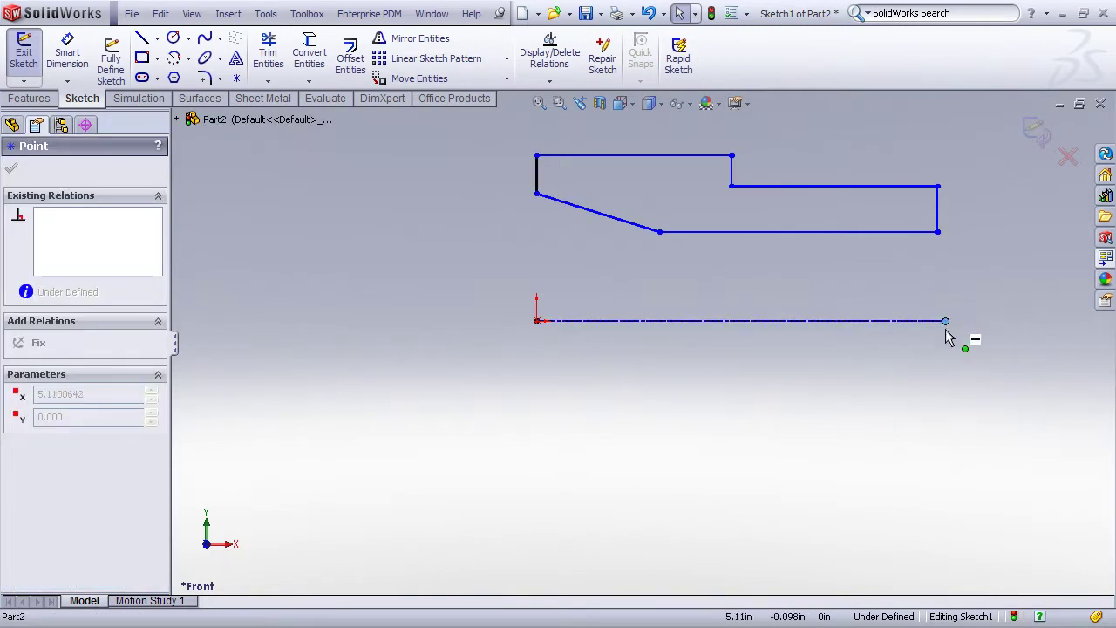
{"action": "left_click", "coordinate": [536, 335]}
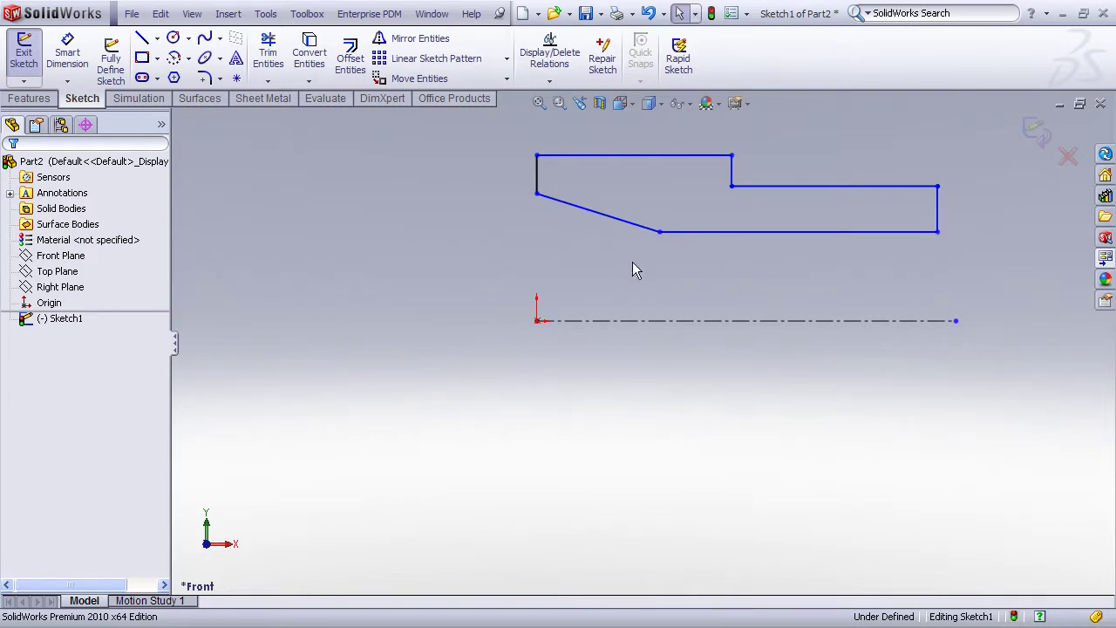
- Fully define the sketch without relations, dimensions above: 2.073, 1.113, 1.536, 2.437, 5.012
{"action": "left_click", "coordinate": [119, 81]}
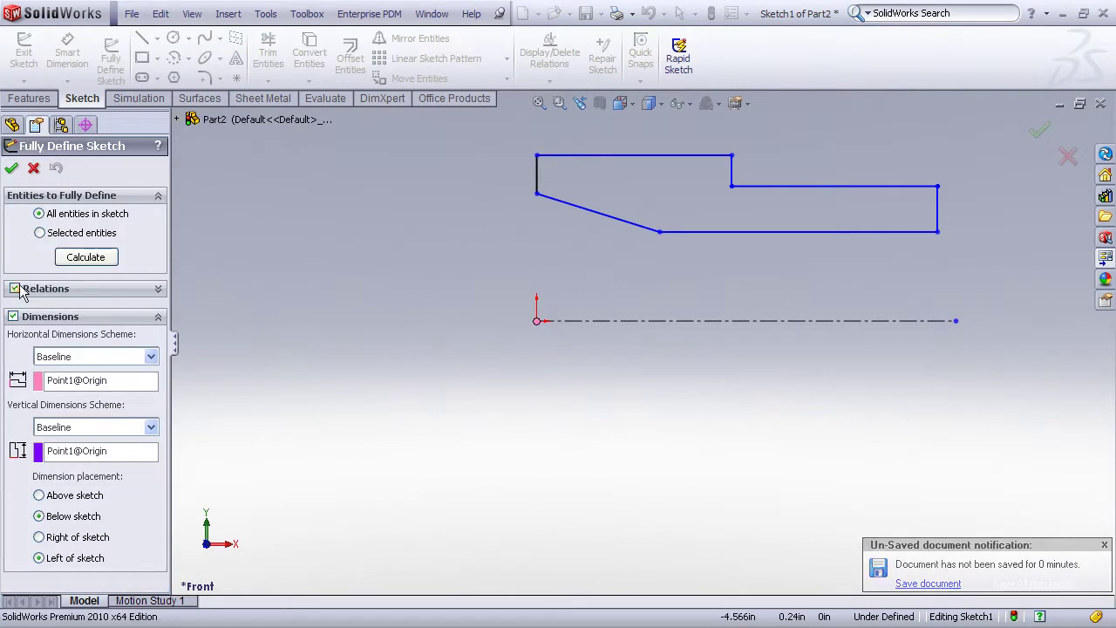
{"action": "left_click", "coordinate": [14, 288]}
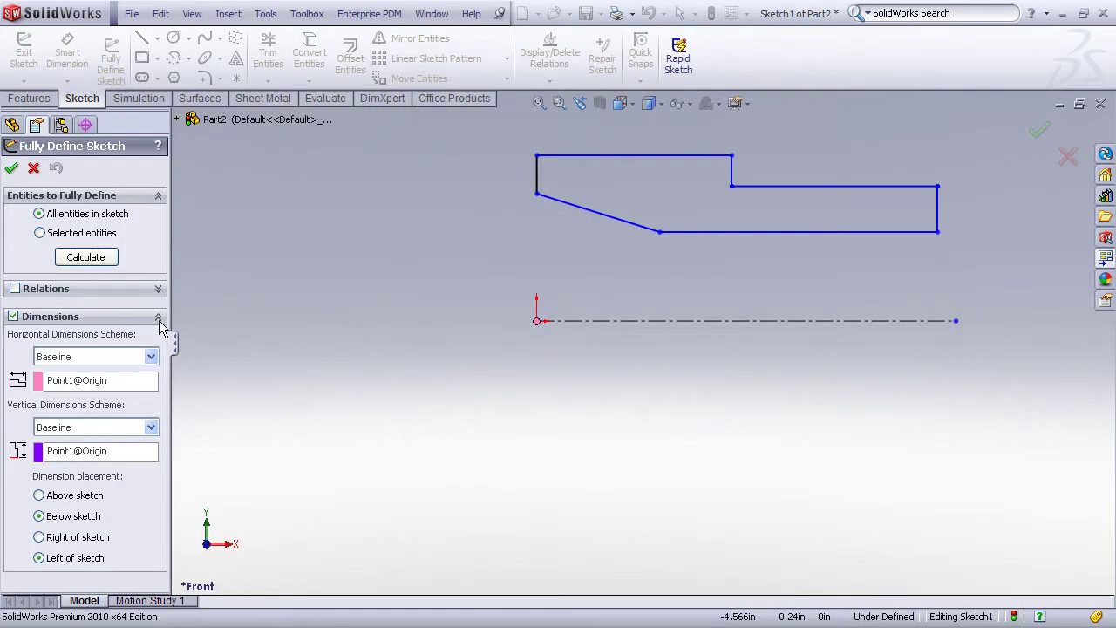
{"action": "left_click", "coordinate": [41, 496]}
{"action": "left_click", "coordinate": [85, 258]}
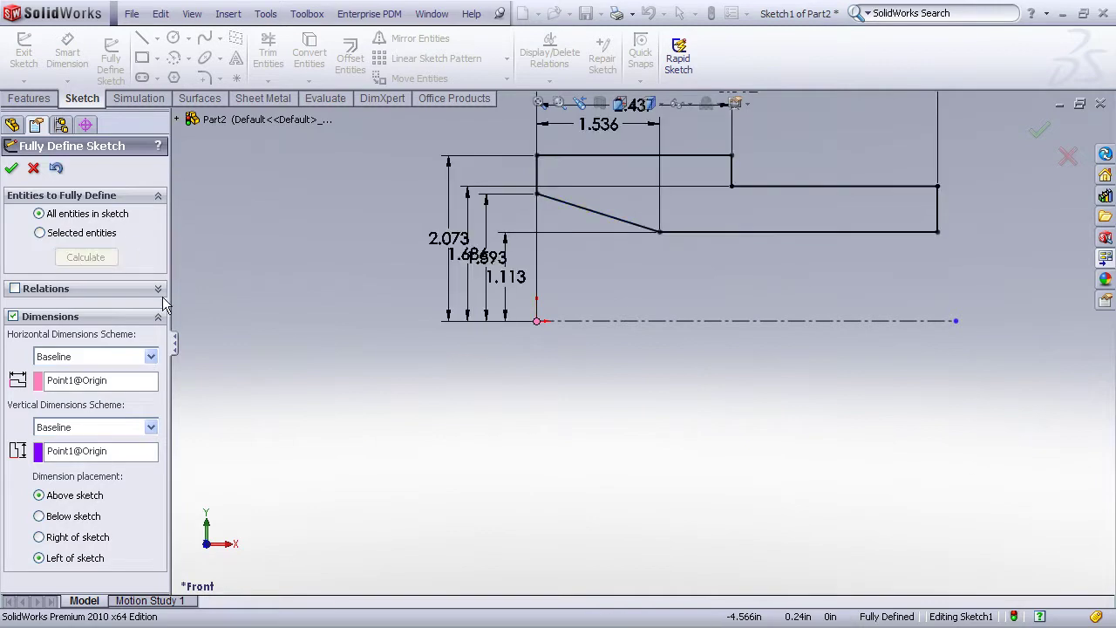
{"action": "left_click", "coordinate": [11, 169]}
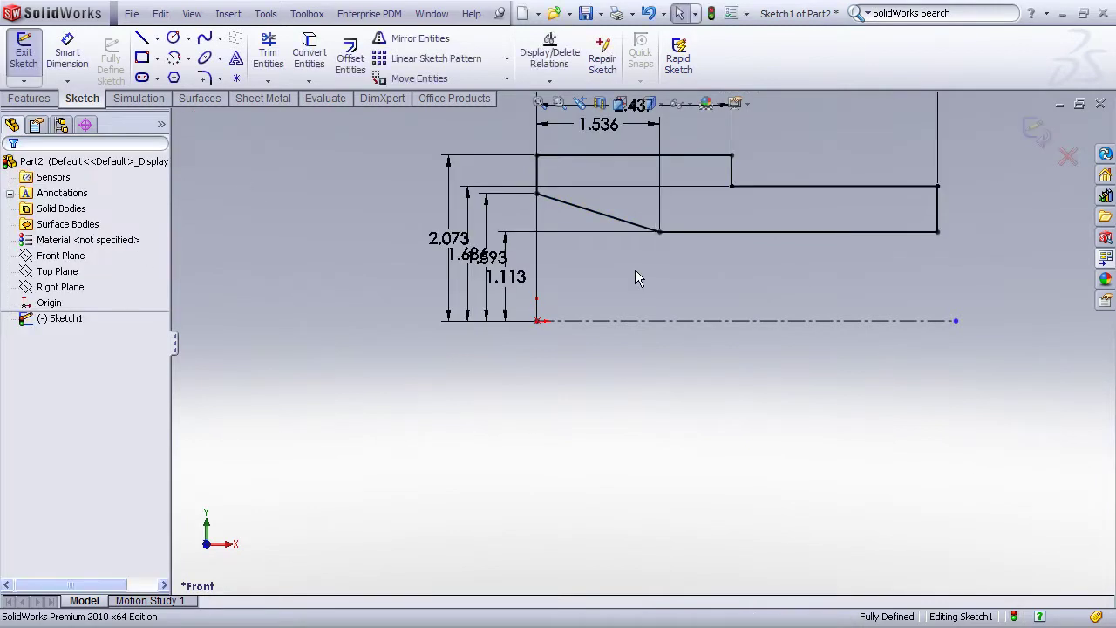
- Change the 5.012, 2.437 and 1.536 dimensions to 6, 2.5 and 1.5
{"action": "key", "text": "f"}
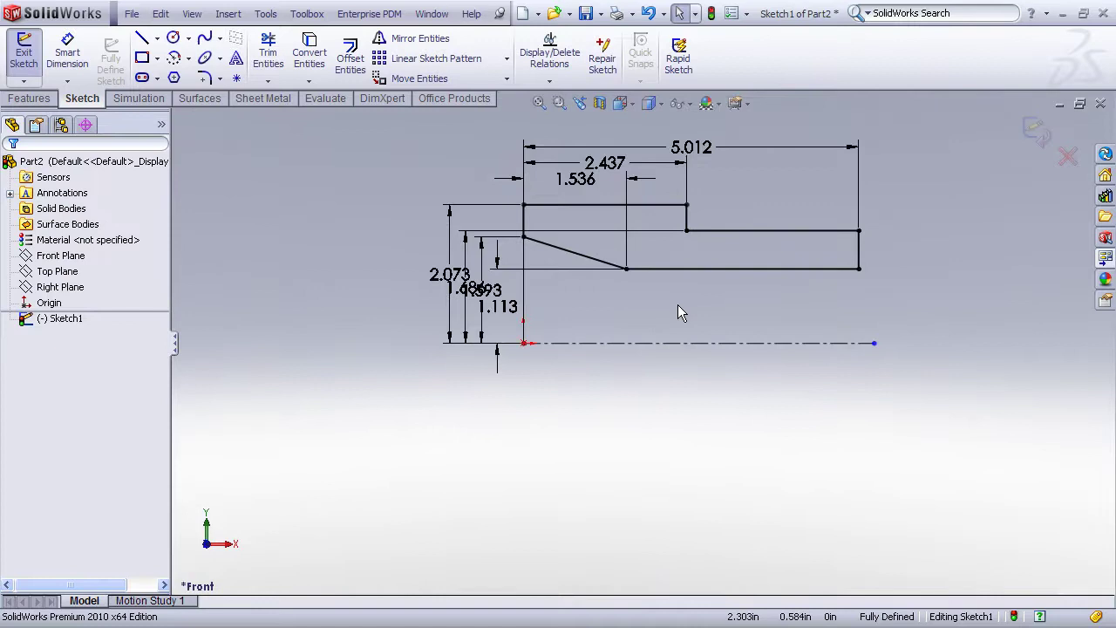
{"action": "left_click_drag", "start_coordinate": [710, 148], "coordinate": [710, 133]}
{"action": "double_click", "coordinate": [694, 135]}
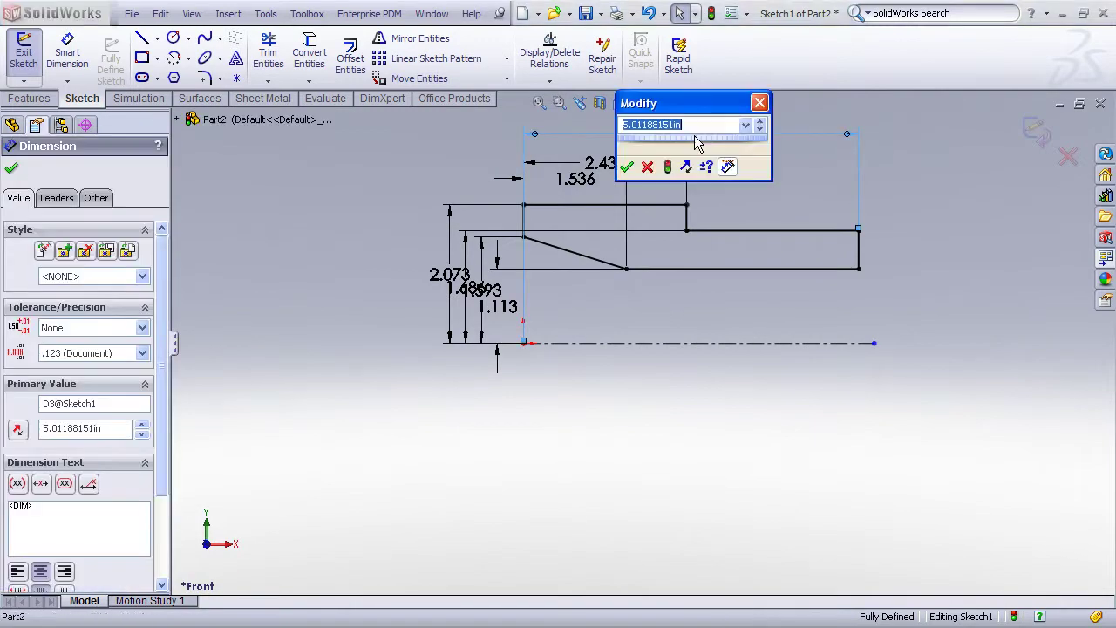
{"action": "type", "text": "6"}
{"action": "key", "text": "Return"}
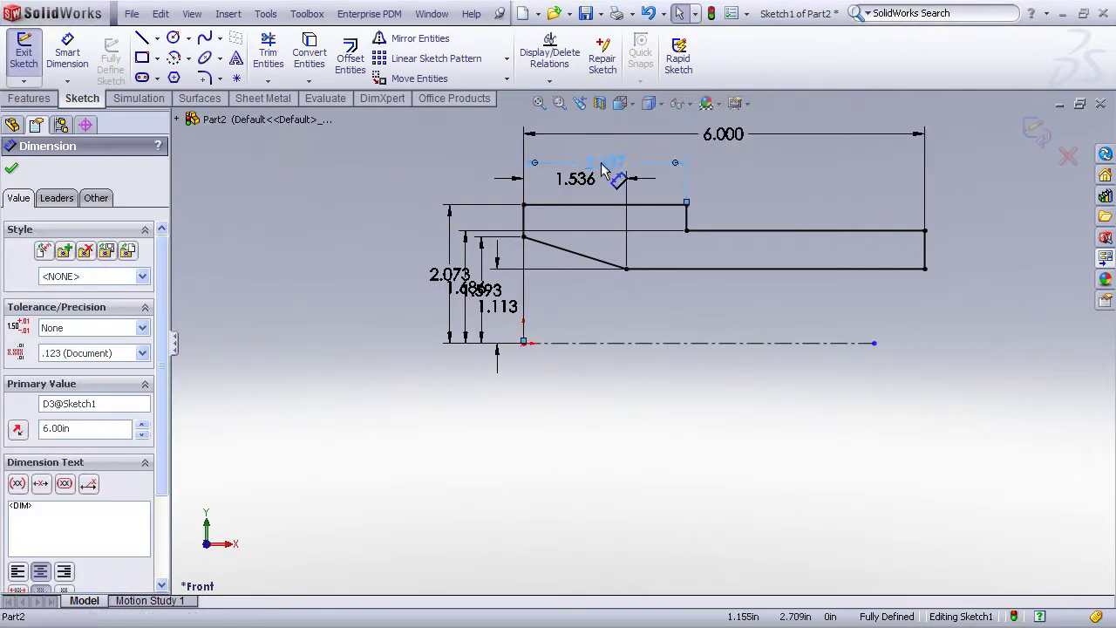
{"action": "double_click", "coordinate": [603, 166]}
{"action": "type", "text": "2.5"}
{"action": "key", "text": "Return"}
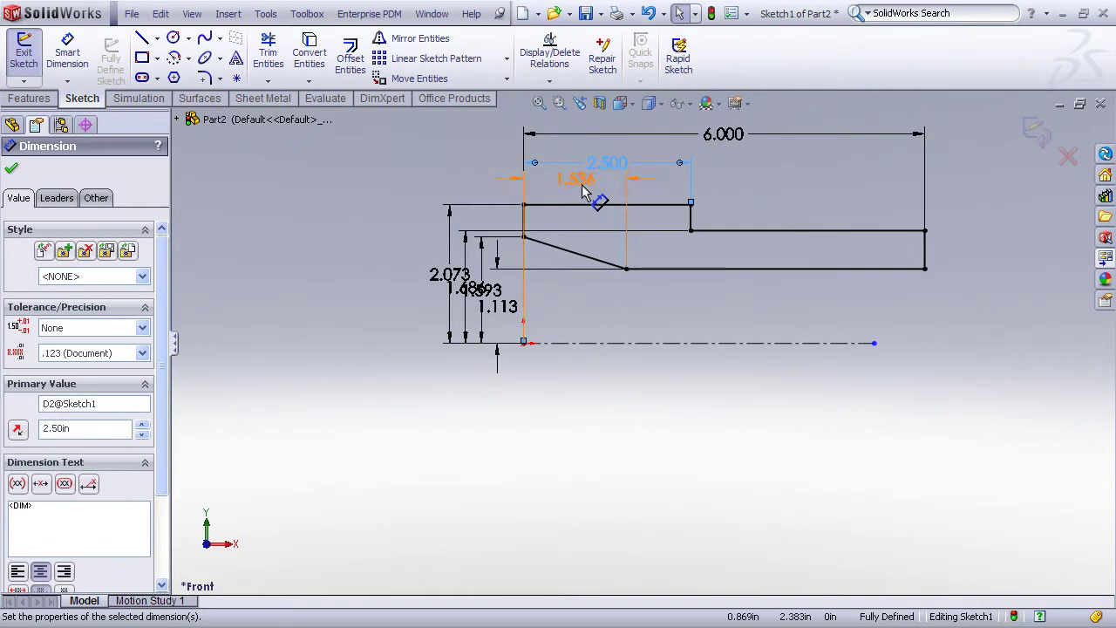
{"action": "double_click", "coordinate": [584, 190]}
{"action": "type", "text": "1.5"}
{"action": "key", "text": "Return"}
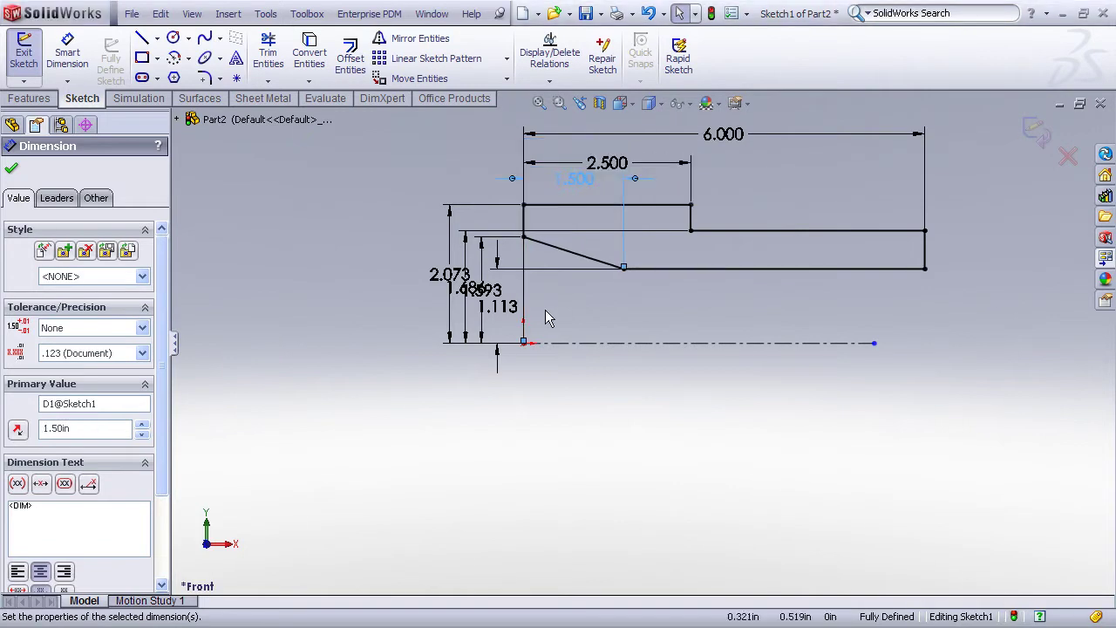
{"action": "left_click", "coordinate": [579, 322]}
{"action": "left_click_drag", "start_coordinate": [456, 282], "coordinate": [475, 314]}
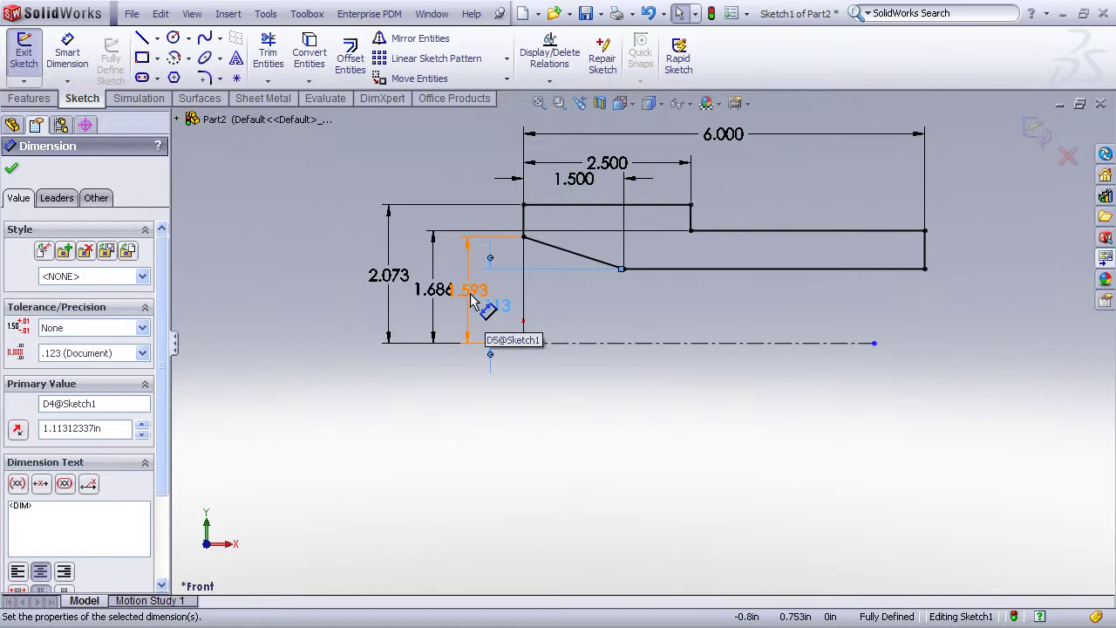
- Delete the vertical dimensions 1.593, 1.113, 1.686 and 2.073
{"action": "key", "text": "Escape"}
{"action": "left_click_drag", "start_coordinate": [349, 267], "coordinate": [451, 314]}
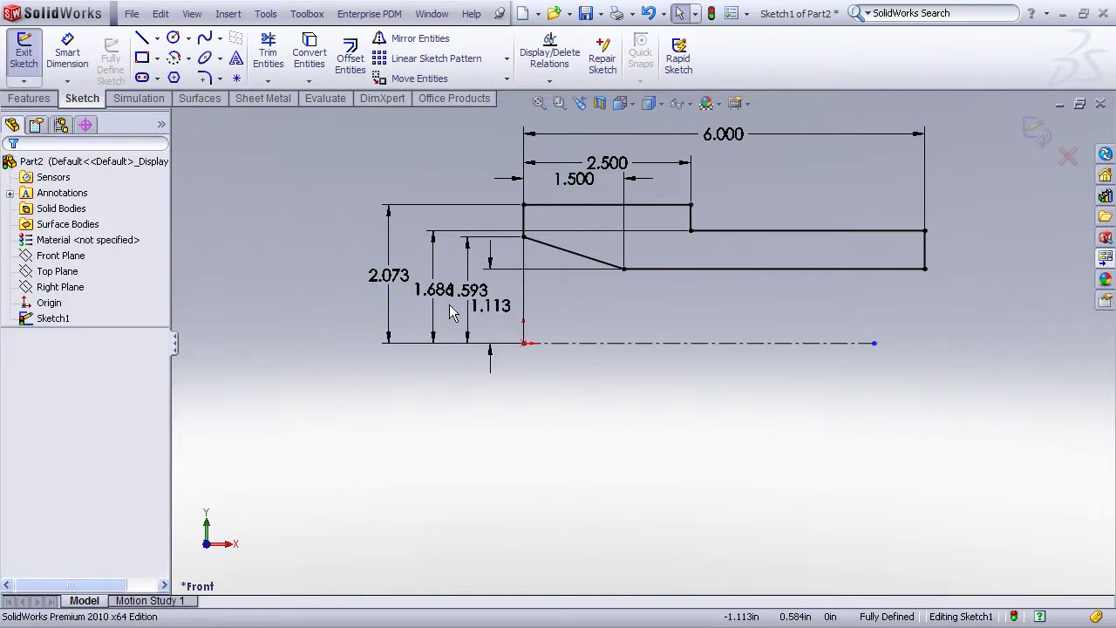
{"action": "left_click", "coordinate": [464, 291]}
{"action": "key", "text": "Delete"}
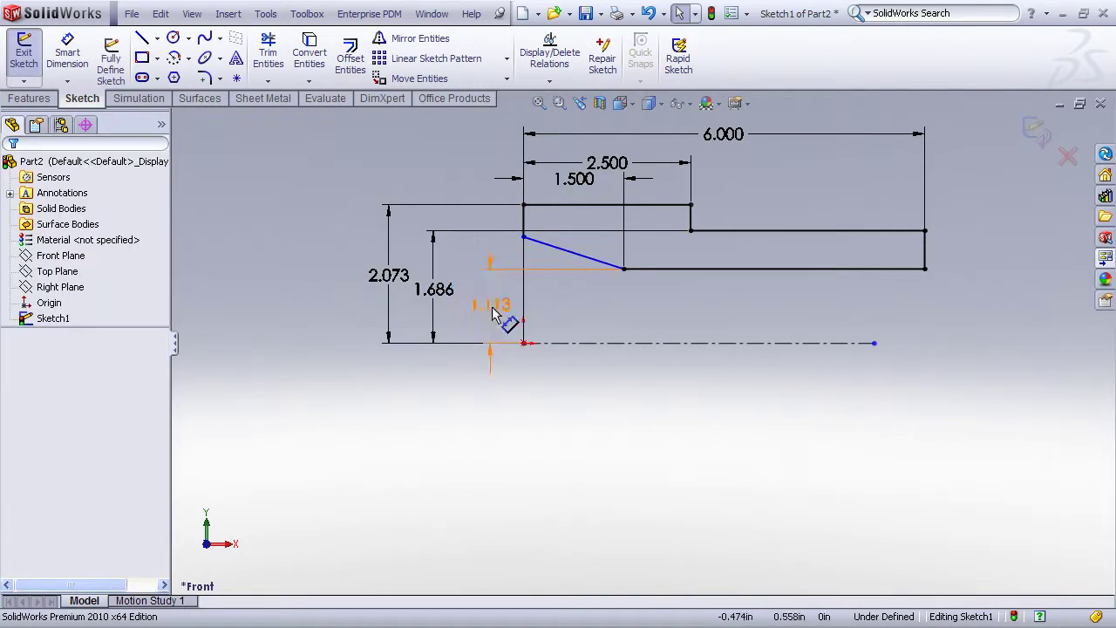
{"action": "left_click", "coordinate": [493, 309]}
{"action": "key", "text": "Delete"}
{"action": "left_click", "coordinate": [436, 290]}
{"action": "key", "text": "Delete"}
{"action": "left_click", "coordinate": [389, 277]}
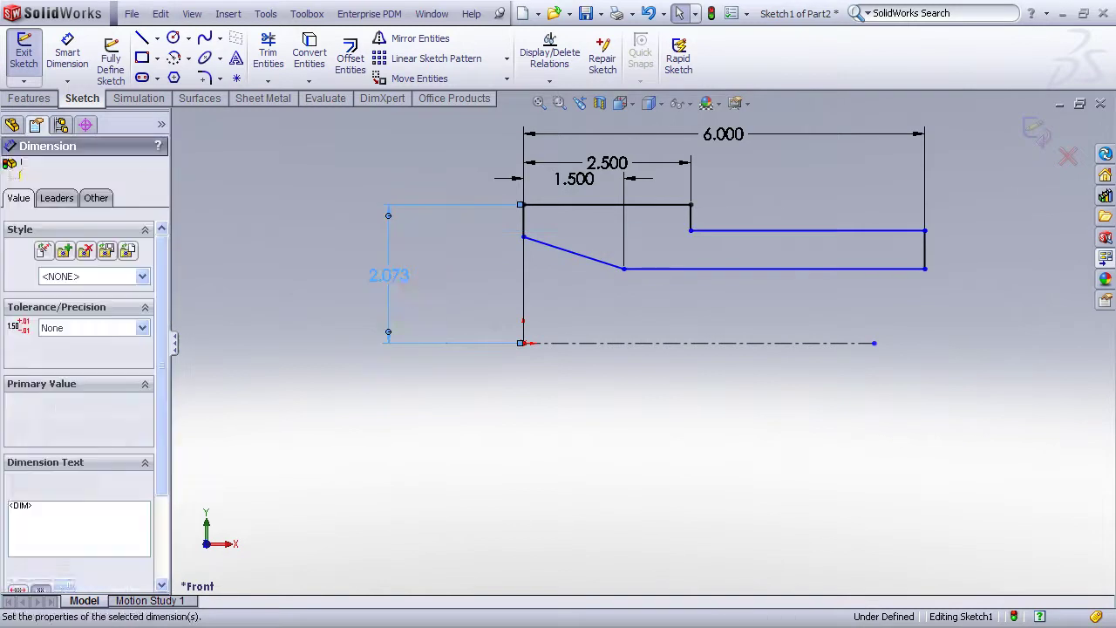
{"action": "key", "text": "Delete"}
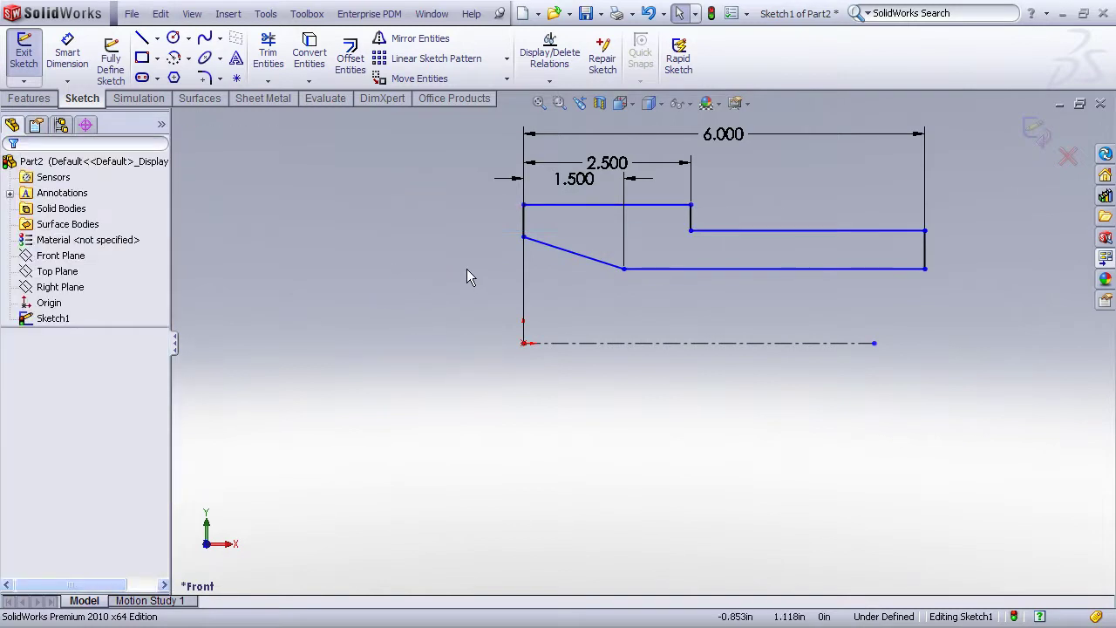
- Dimension the outer edge and bore as diameters across the centerline: 4.250 and 2.500
{"action": "left_click", "coordinate": [67, 53]}
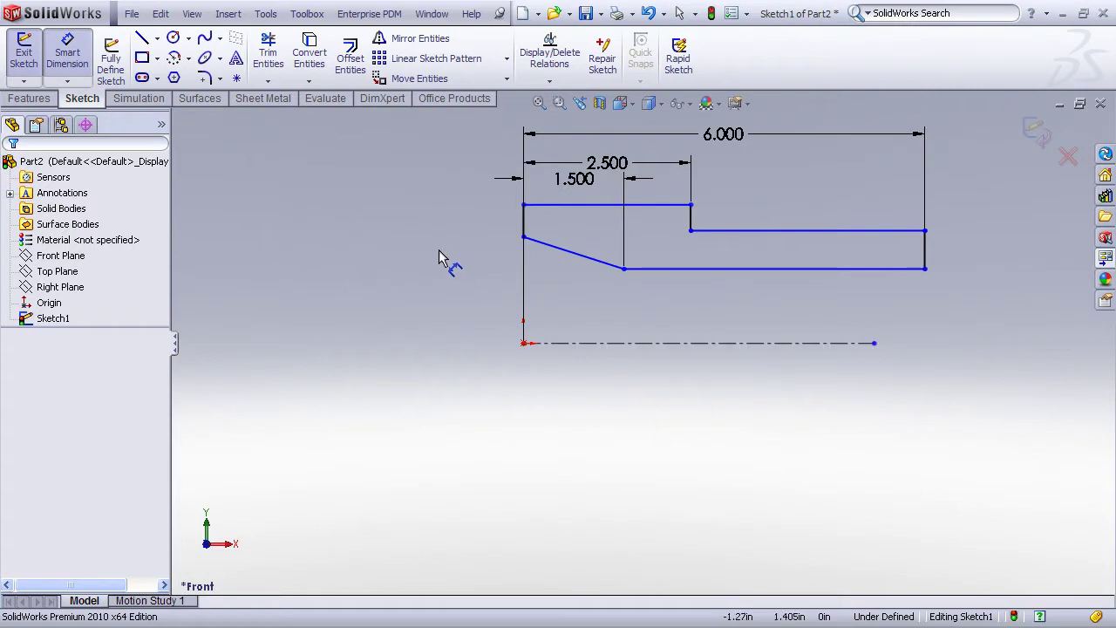
{"action": "left_click", "coordinate": [561, 206]}
{"action": "left_click", "coordinate": [569, 343]}
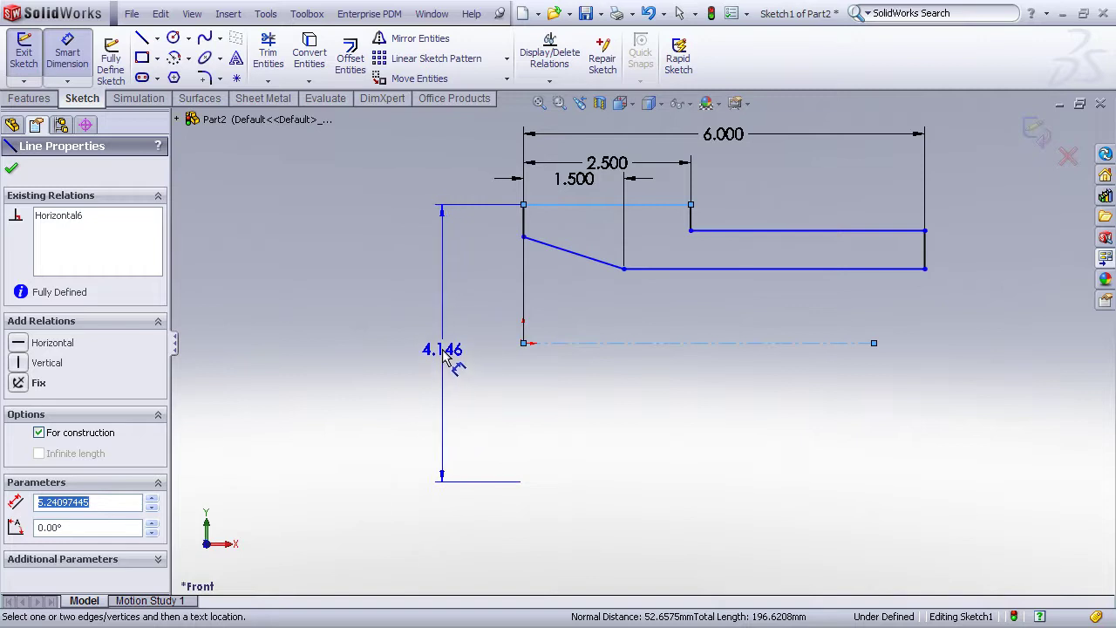
{"action": "left_click", "coordinate": [450, 359]}
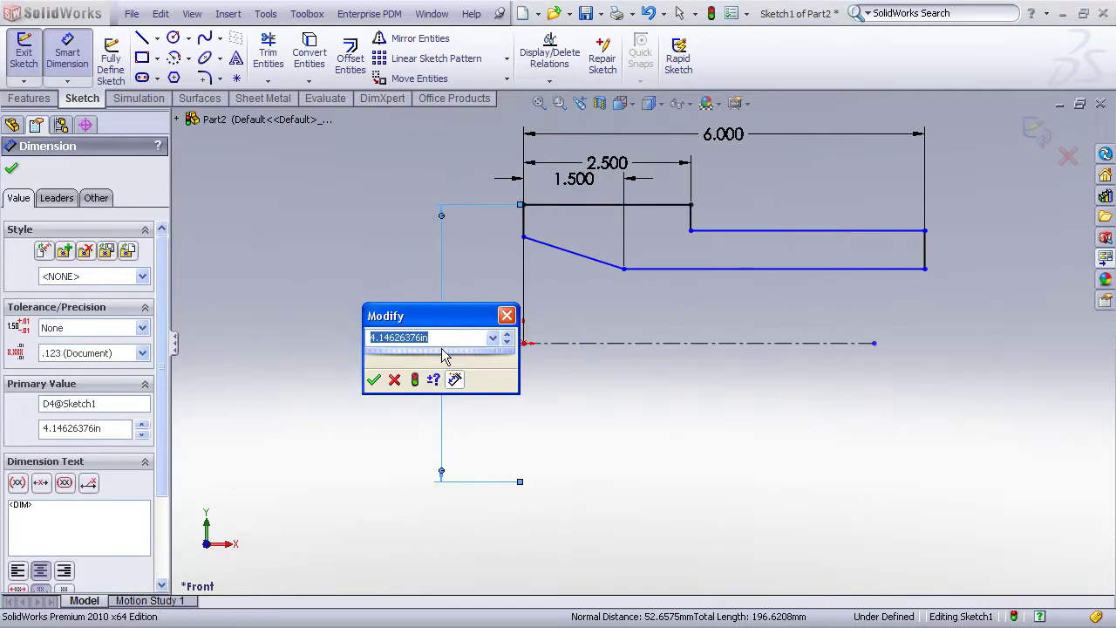
{"action": "type", "text": "4.25"}
{"action": "key", "text": "Return"}
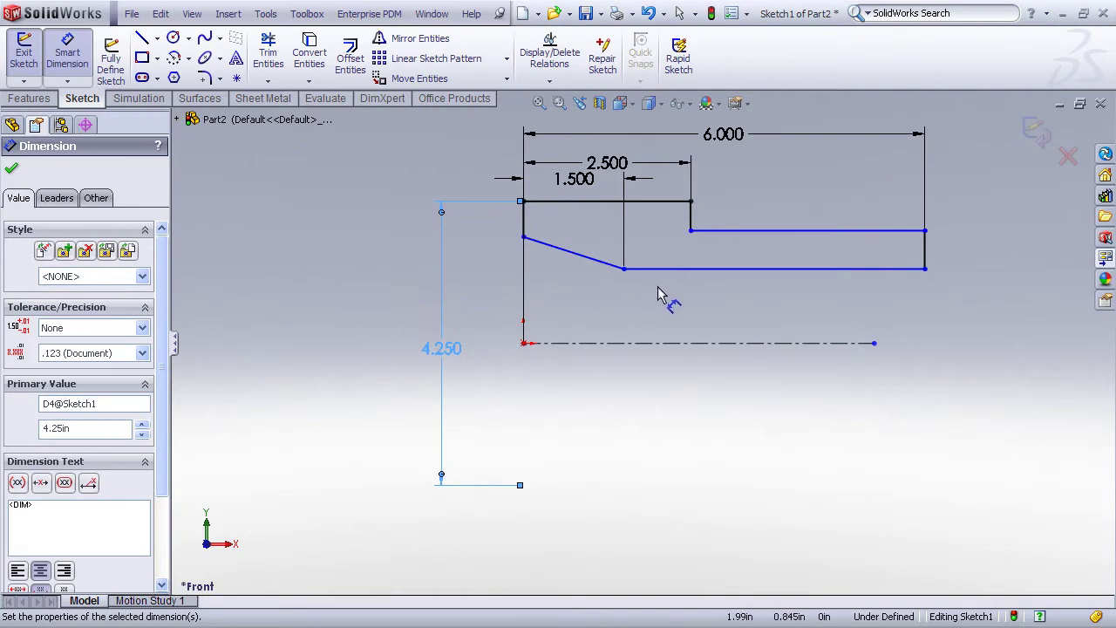
{"action": "left_click", "coordinate": [756, 269]}
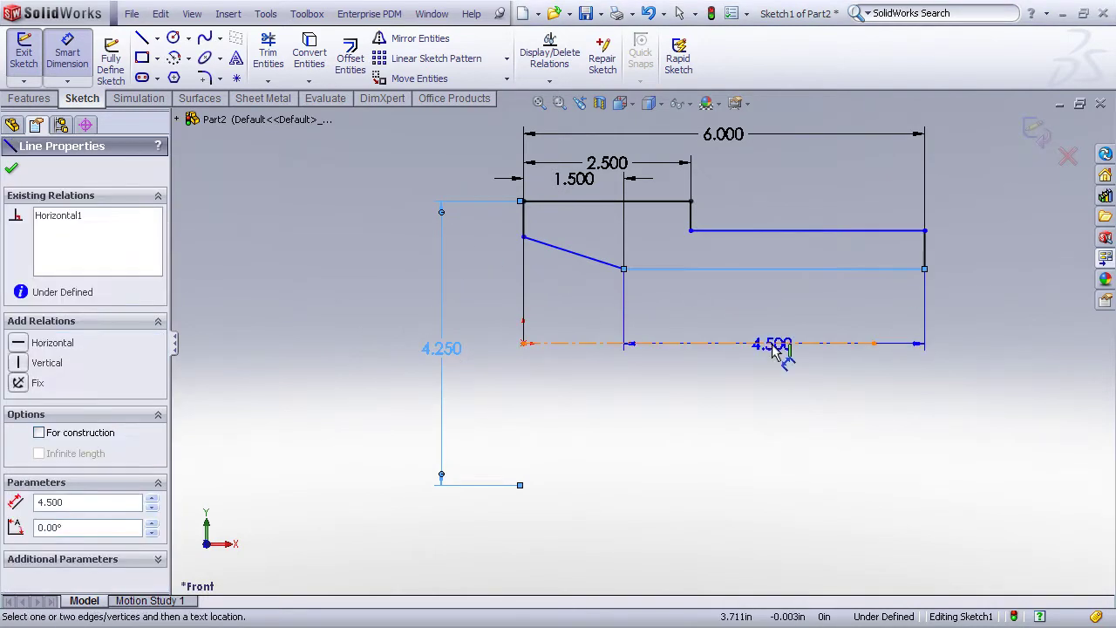
{"action": "left_click", "coordinate": [772, 346]}
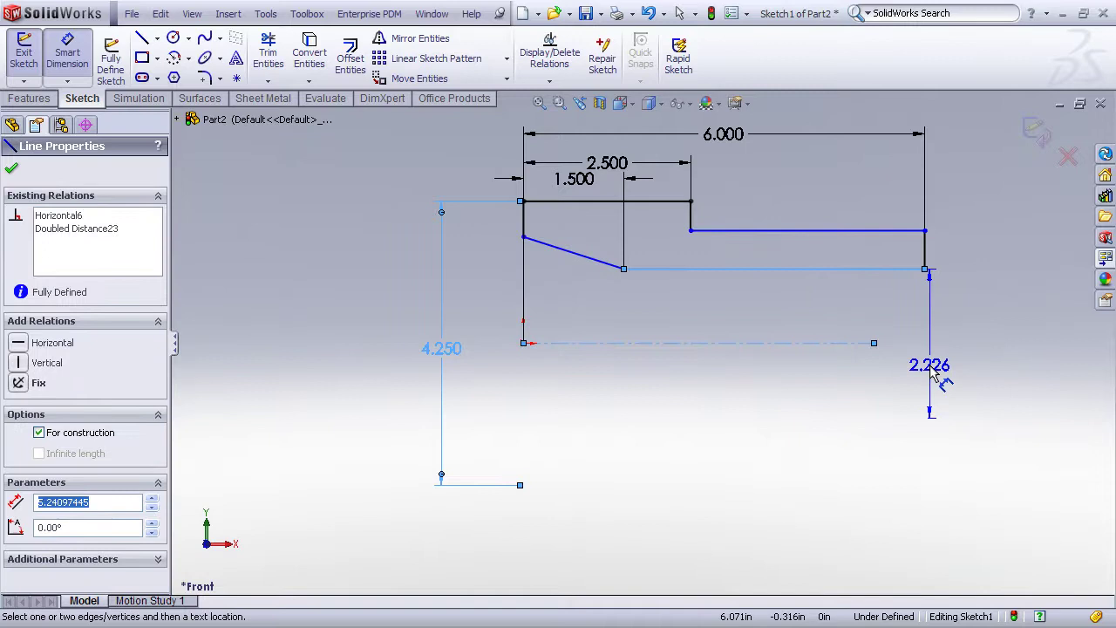
{"action": "left_click", "coordinate": [935, 373]}
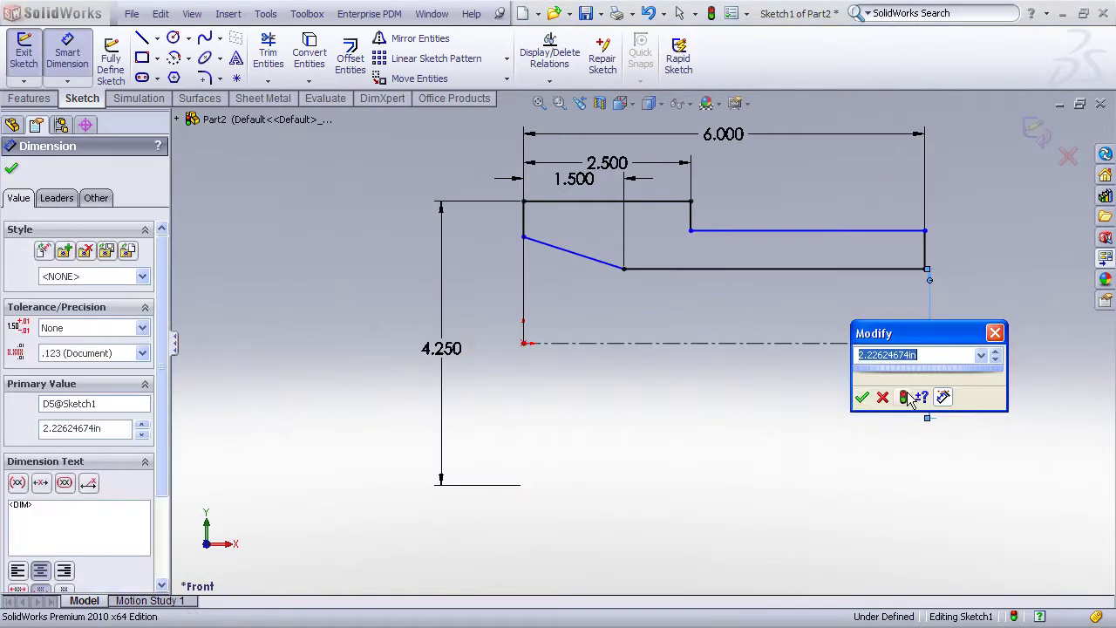
{"action": "type", "text": "2.5"}
- Add the step diameter 3.500 and the taper-start diameter 3.250 across the centerline
{"action": "left_click", "coordinate": [861, 398]}
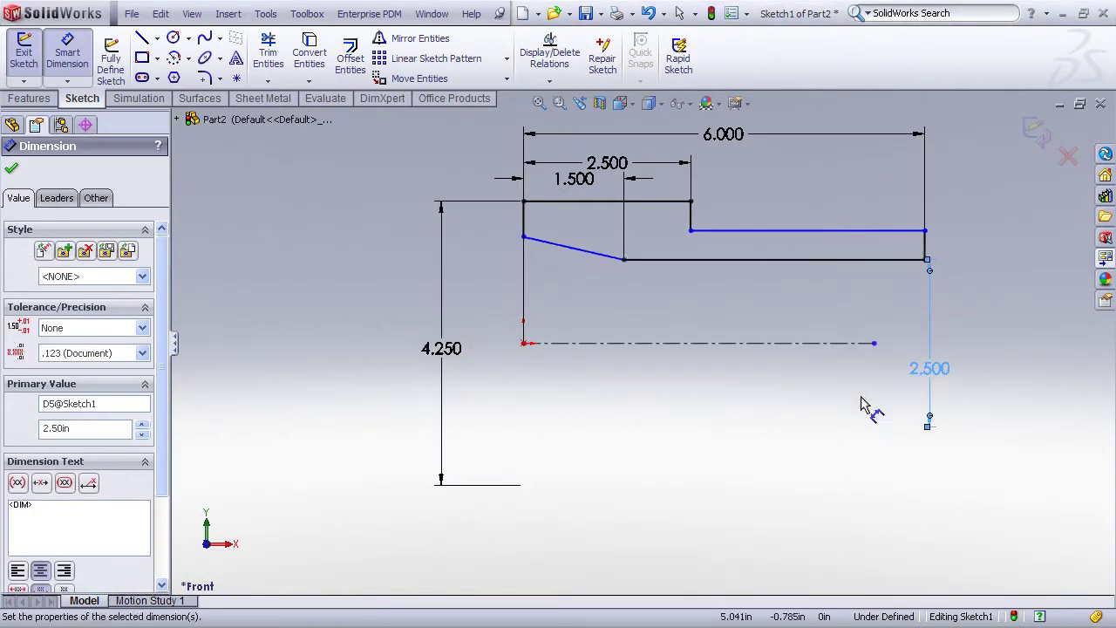
{"action": "left_click", "coordinate": [845, 231]}
{"action": "left_click", "coordinate": [844, 345]}
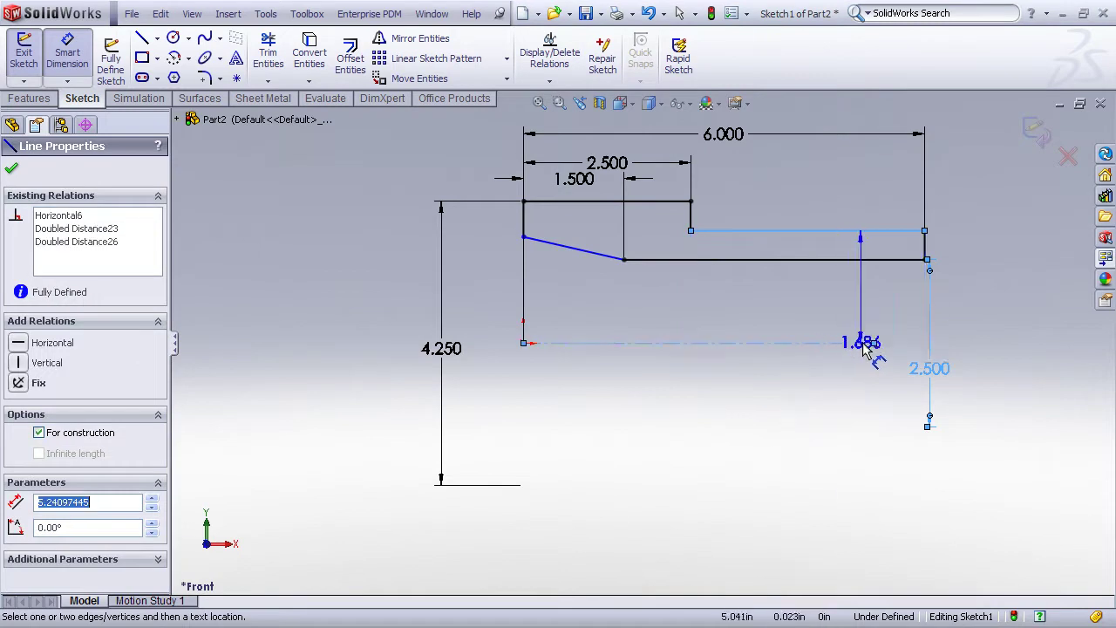
{"action": "left_click", "coordinate": [999, 368]}
{"action": "type", "text": "3.5"}
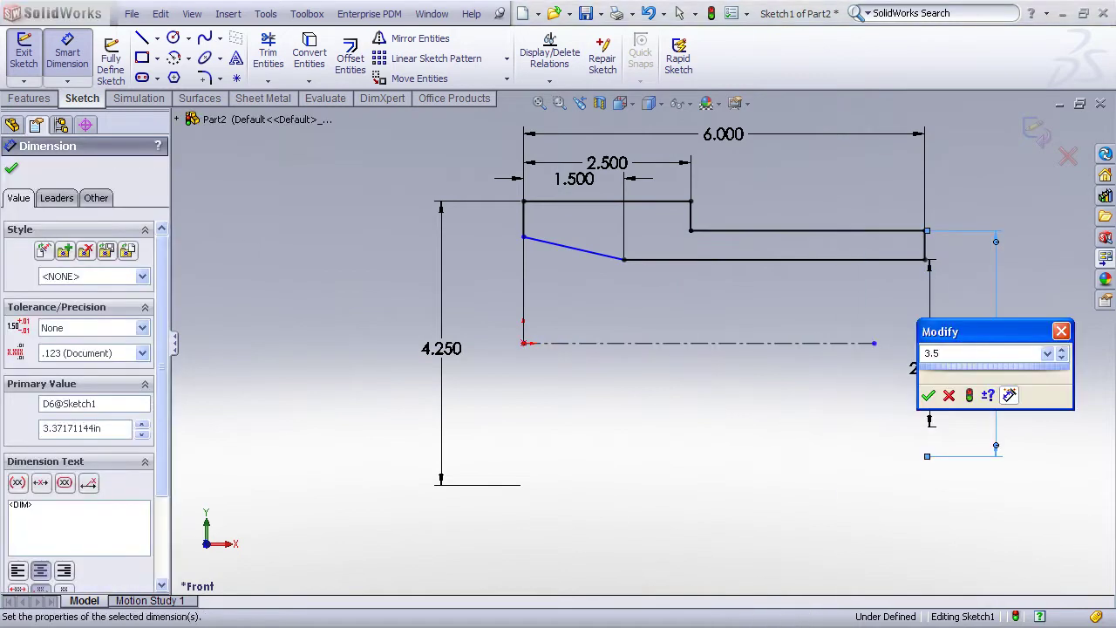
{"action": "key", "text": "Return"}
{"action": "left_click", "coordinate": [523, 238]}
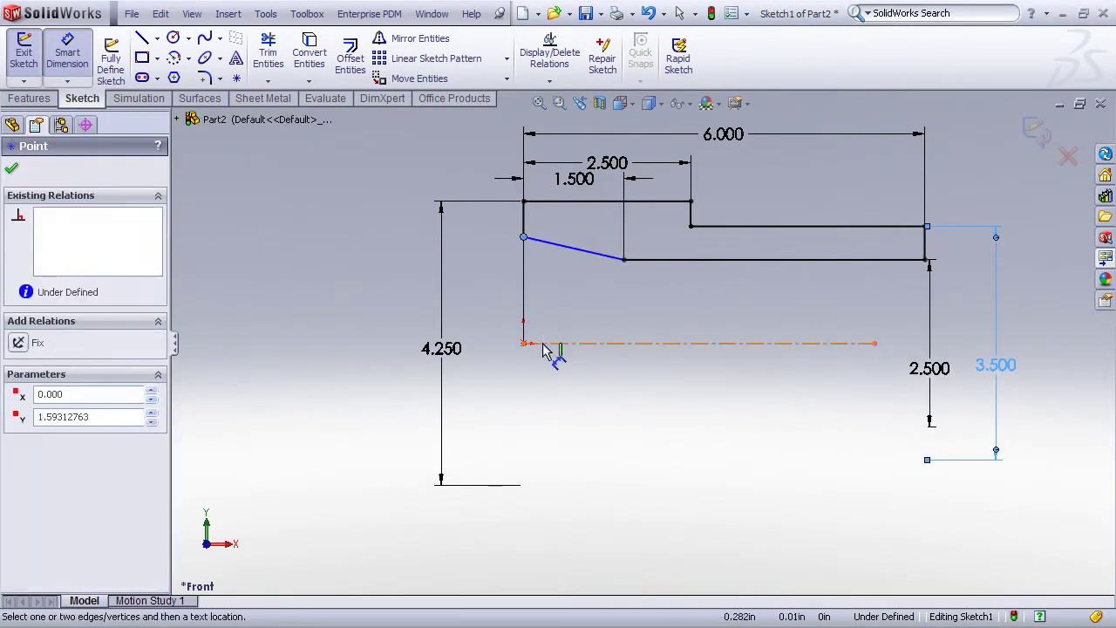
{"action": "left_click", "coordinate": [551, 345]}
{"action": "left_click", "coordinate": [497, 366]}
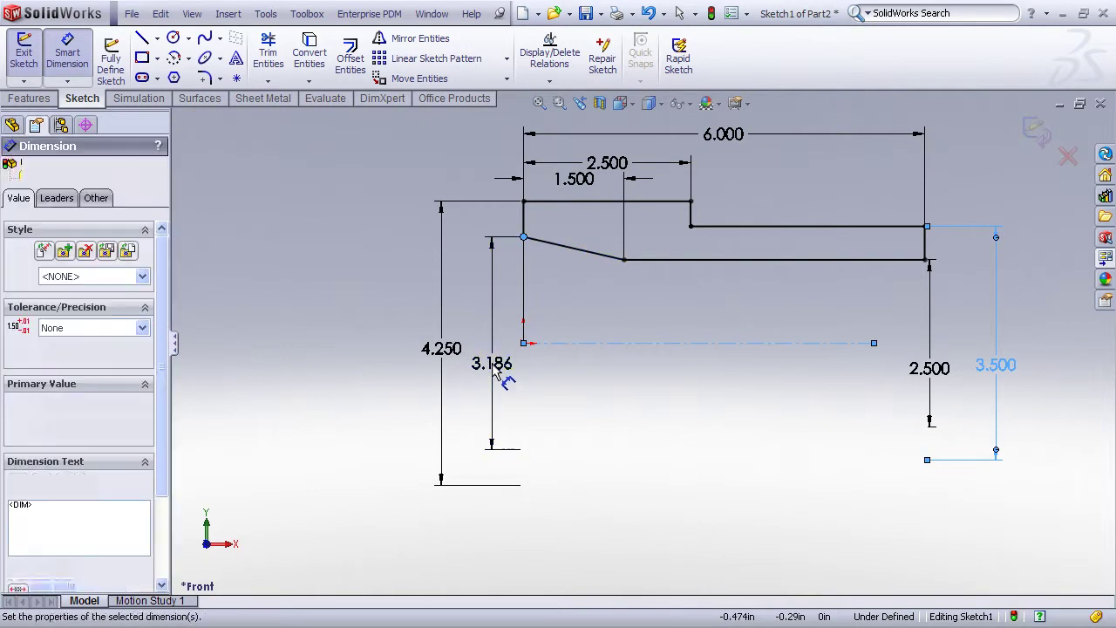
{"action": "type", "text": "3.25"}
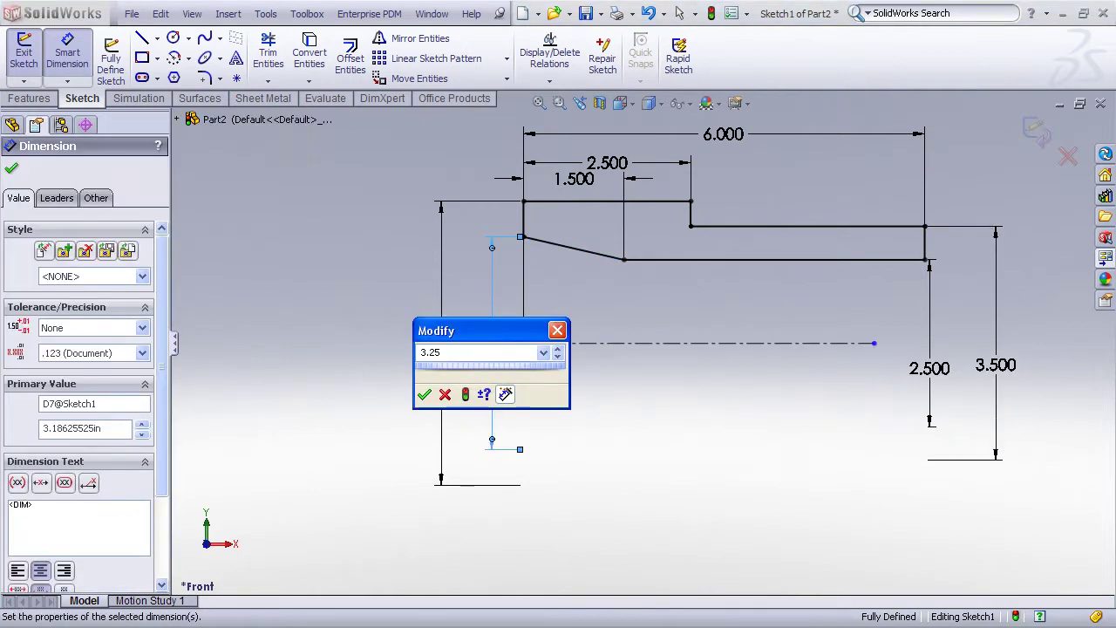
{"action": "key", "text": "Return"}
{"action": "key", "text": "Escape"}
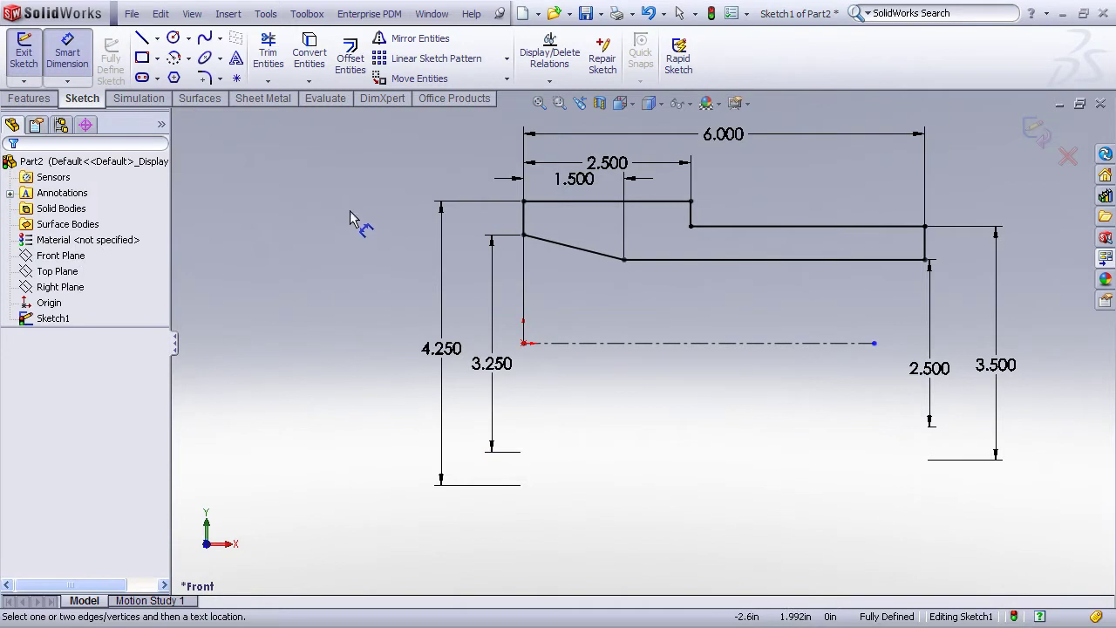
- Revolve the sketch 360° about centerline Line8 to create Revolve1
{"action": "left_click", "coordinate": [42, 99]}
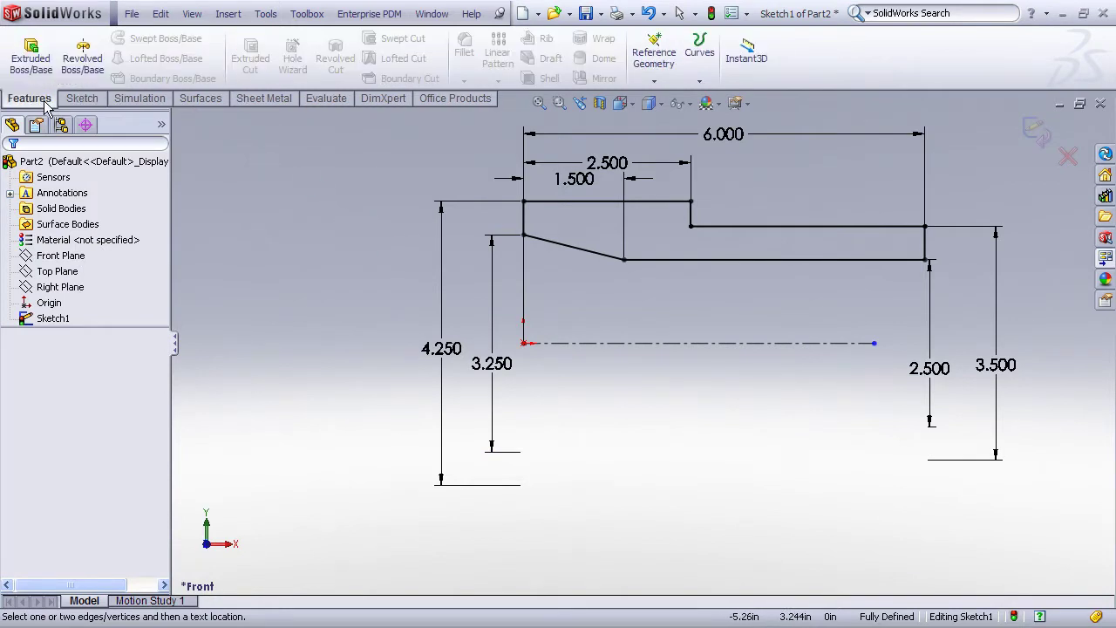
{"action": "left_click", "coordinate": [84, 59]}
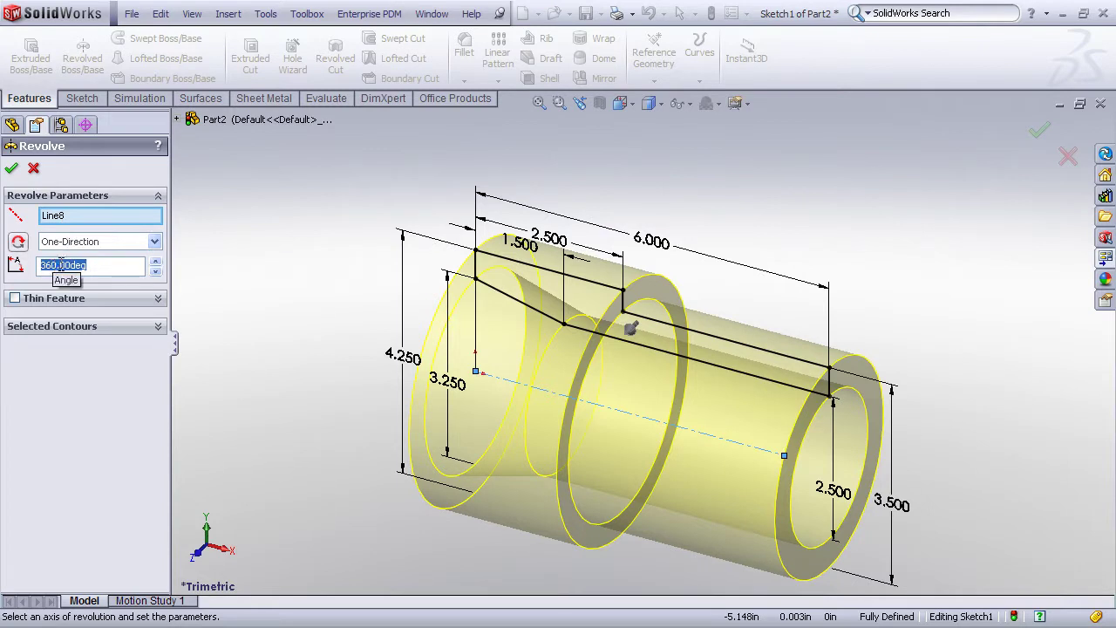
{"action": "left_click", "coordinate": [11, 167]}
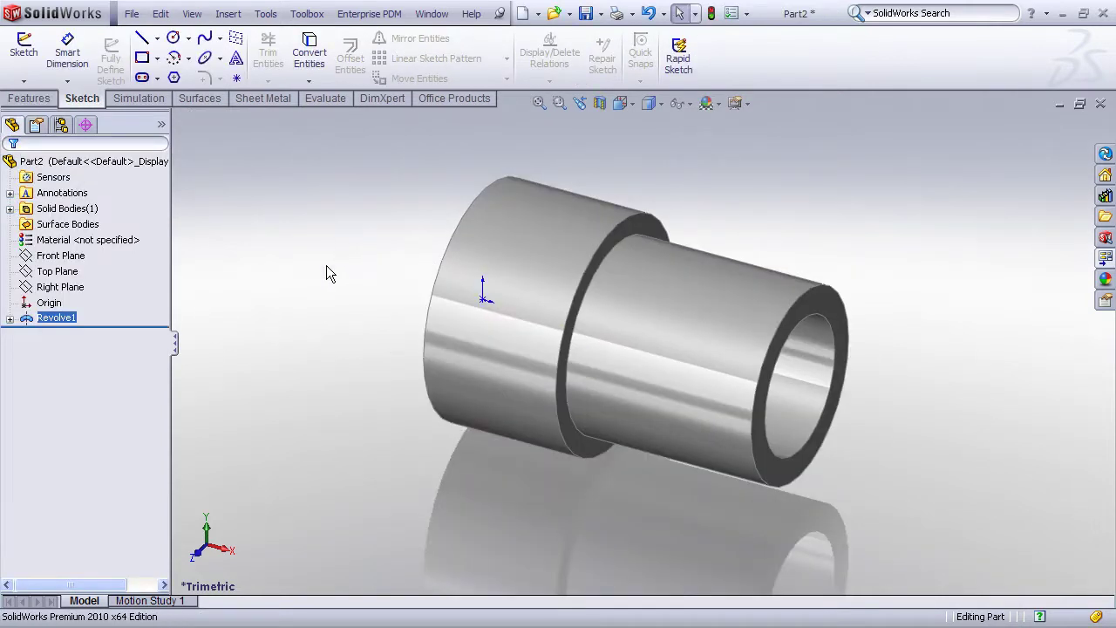
- Orbit the bushing, then open Sketch1 under Revolve1 for editing and exit back to the part
{"action": "mouse_move", "coordinate": [341, 266]}
{"action": "middle_mouse_down"}
{"action": "mouse_move", "coordinate": [349, 249]}
{"action": "mouse_move", "coordinate": [403, 238]}
{"action": "mouse_move", "coordinate": [332, 245]}
{"action": "middle_mouse_up"}
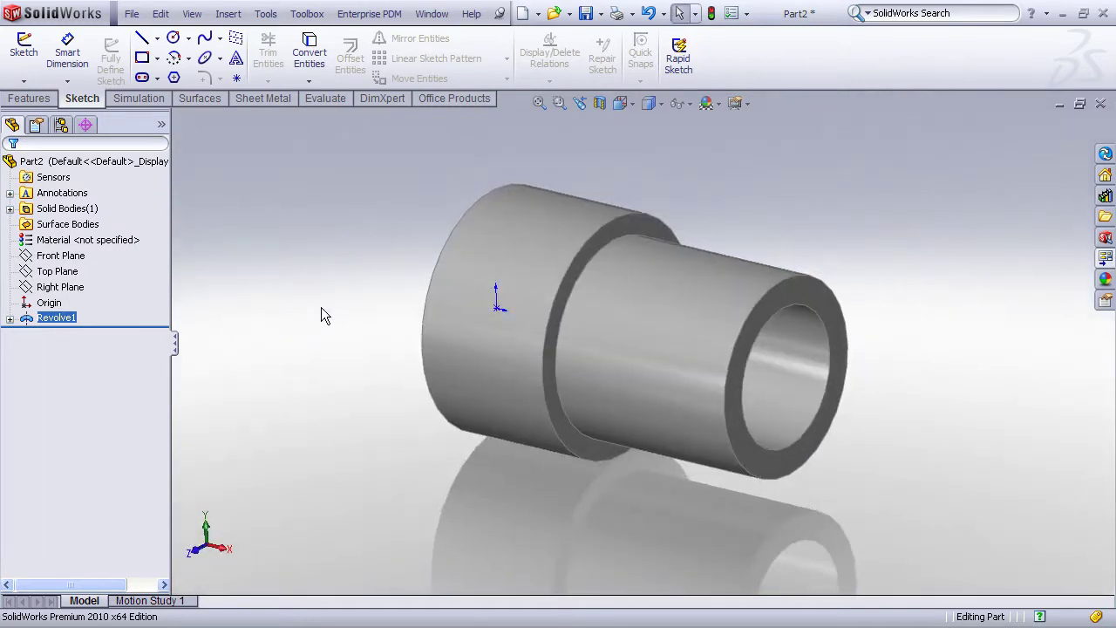
{"action": "mouse_move", "coordinate": [321, 307]}
{"action": "middle_mouse_down"}
{"action": "mouse_move", "coordinate": [326, 259]}
{"action": "mouse_move", "coordinate": [403, 244]}
{"action": "mouse_move", "coordinate": [293, 259]}
{"action": "mouse_move", "coordinate": [310, 264]}
{"action": "middle_mouse_up"}
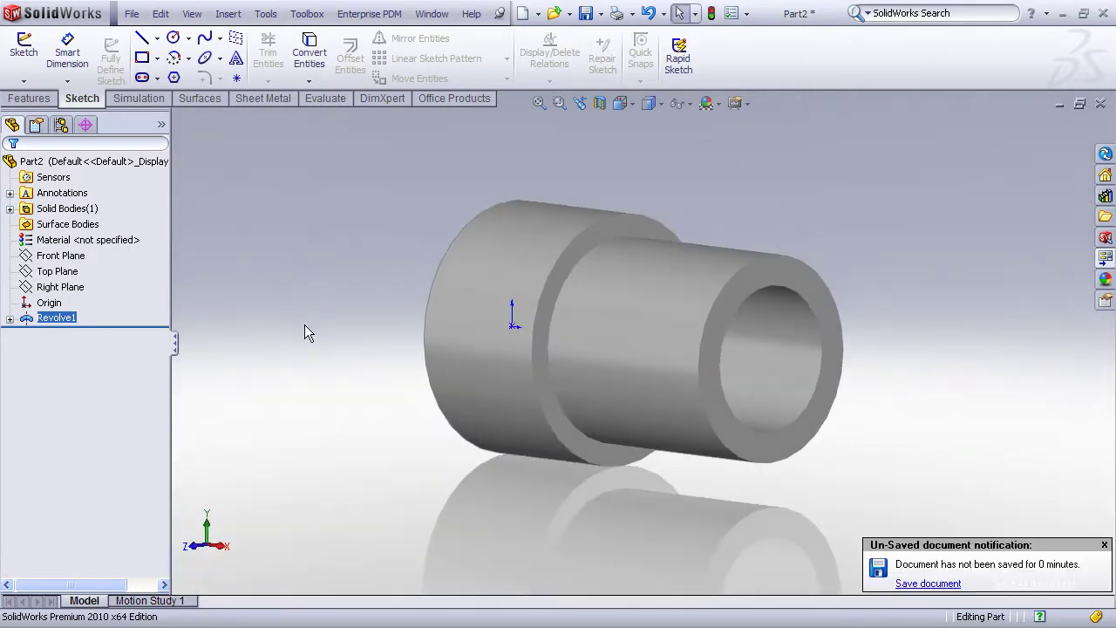
{"action": "left_click", "coordinate": [11, 323]}
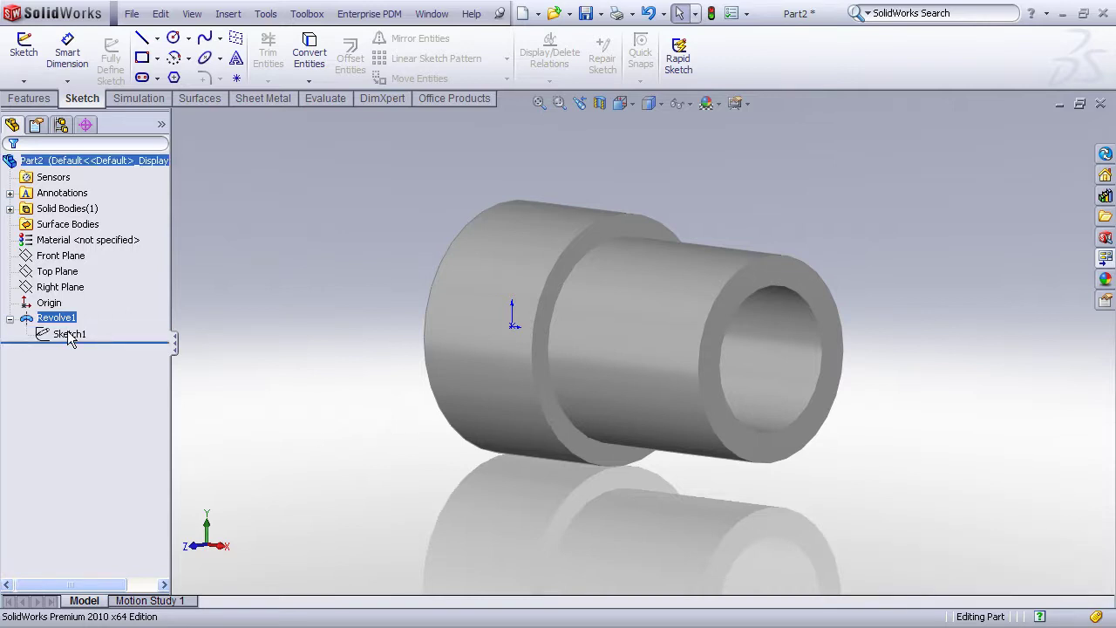
{"action": "left_click", "coordinate": [63, 336]}
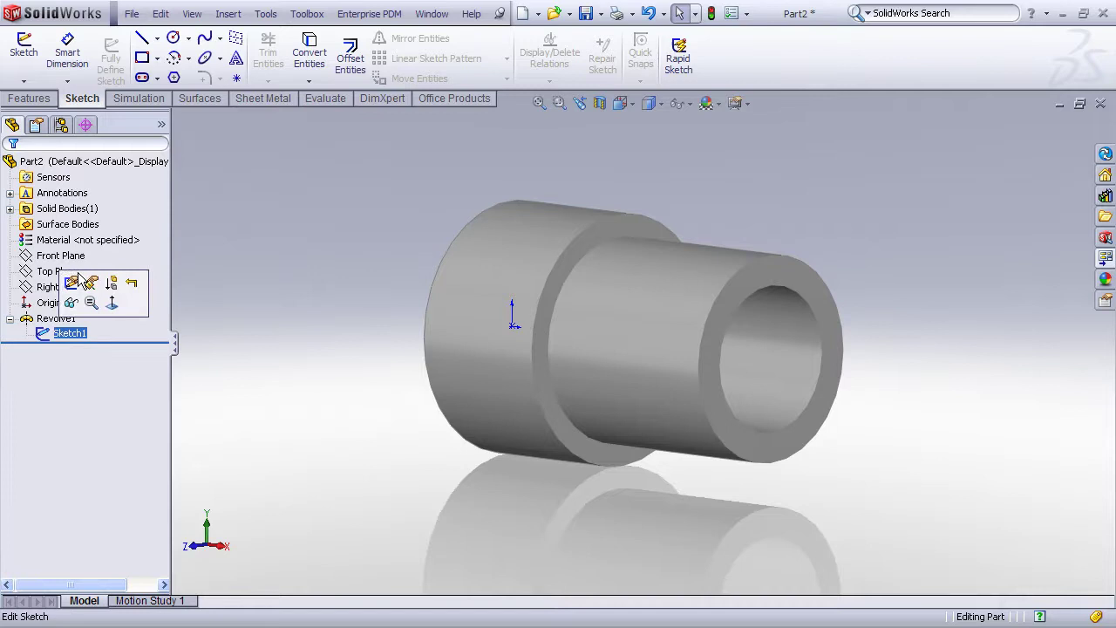
{"action": "left_click", "coordinate": [71, 283]}
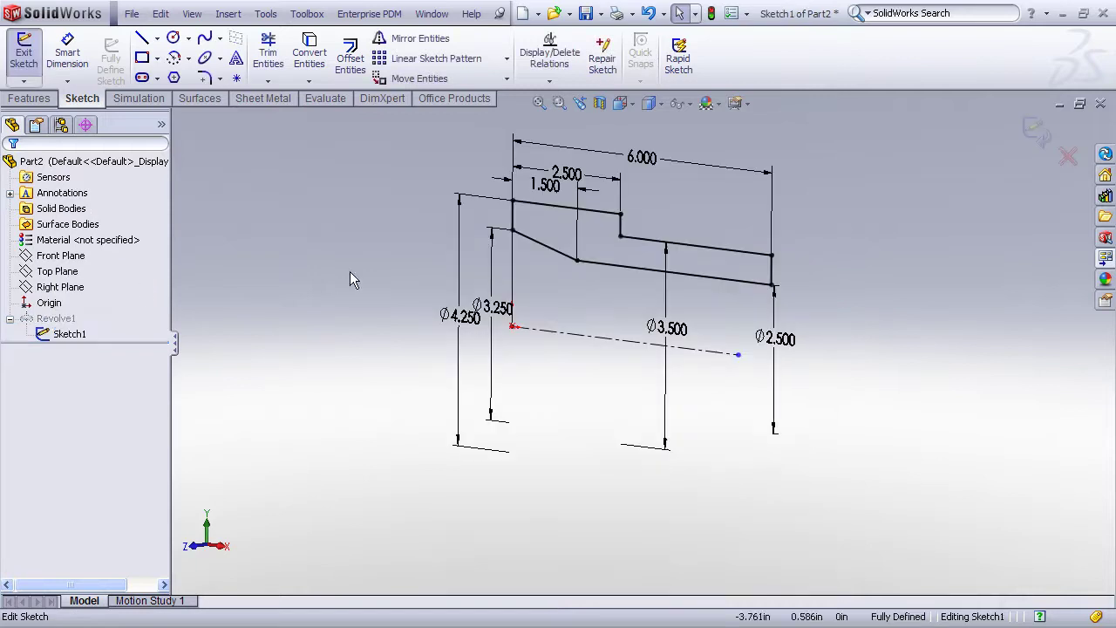
{"action": "left_click", "coordinate": [1035, 131]}
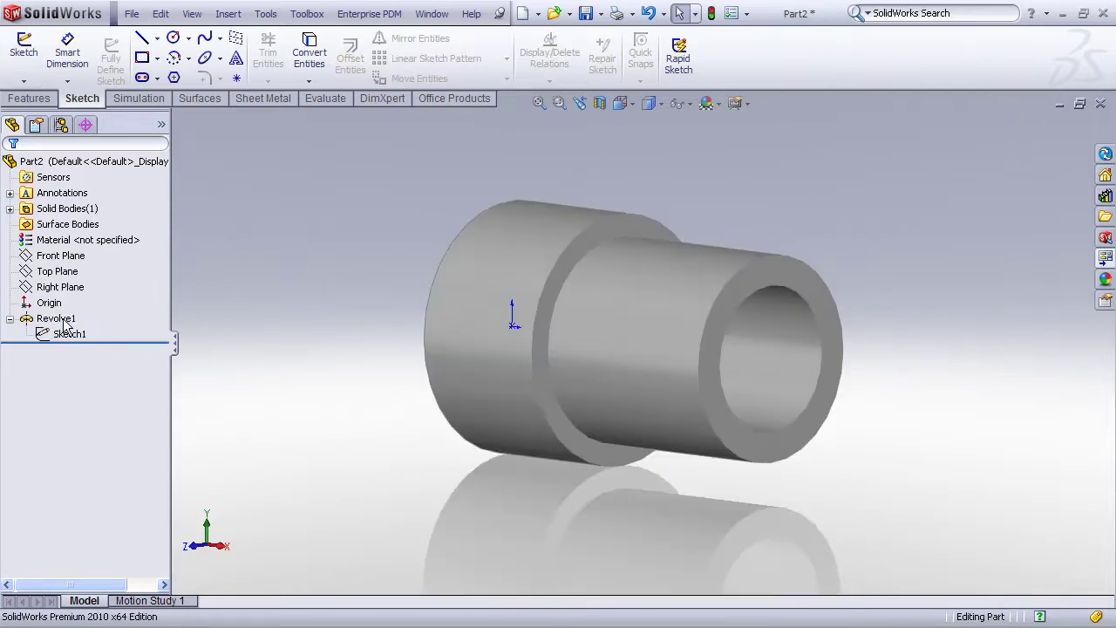
- Edit Revolve1 and set its revolve angle to 180°
{"action": "left_click", "coordinate": [61, 319]}
{"action": "left_click", "coordinate": [75, 272]}
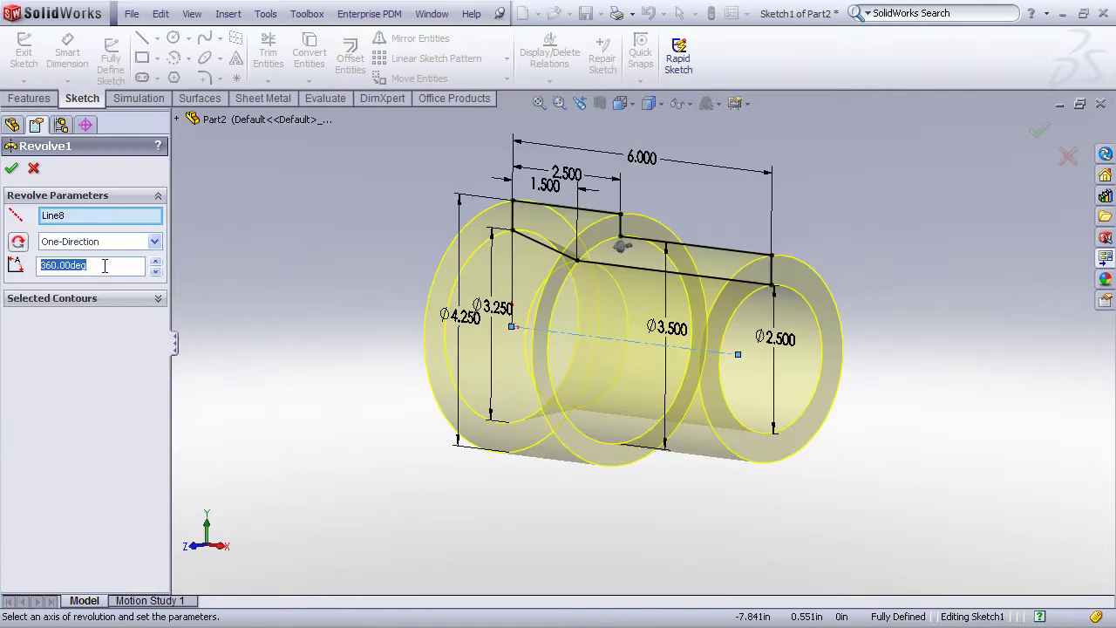
{"action": "type", "text": "180"}
{"action": "key", "text": "Return"}
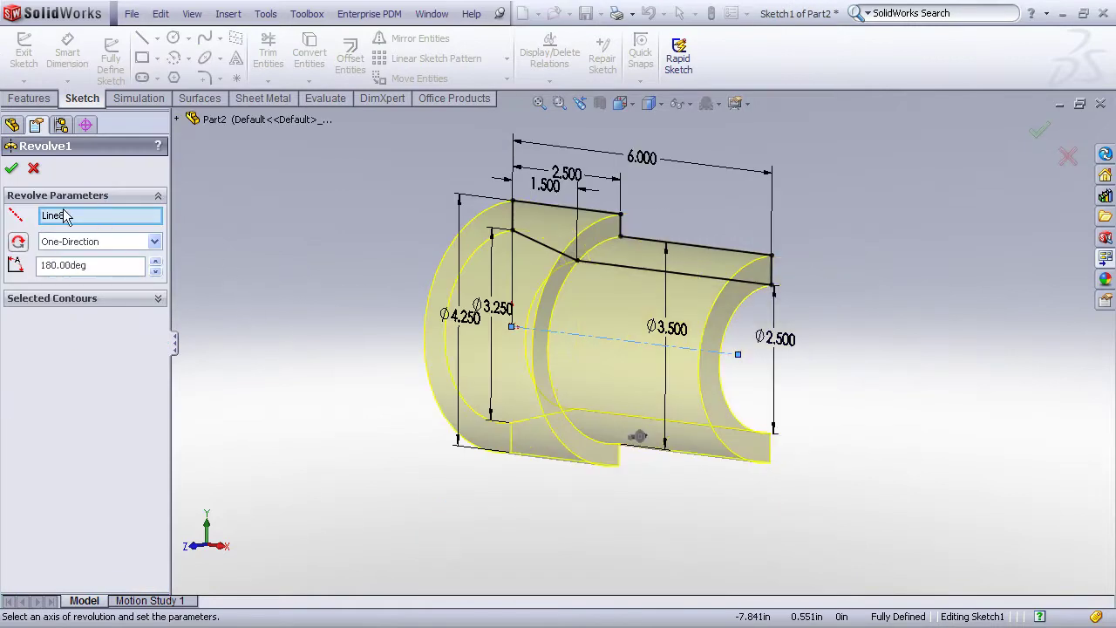
{"action": "left_click", "coordinate": [11, 168]}
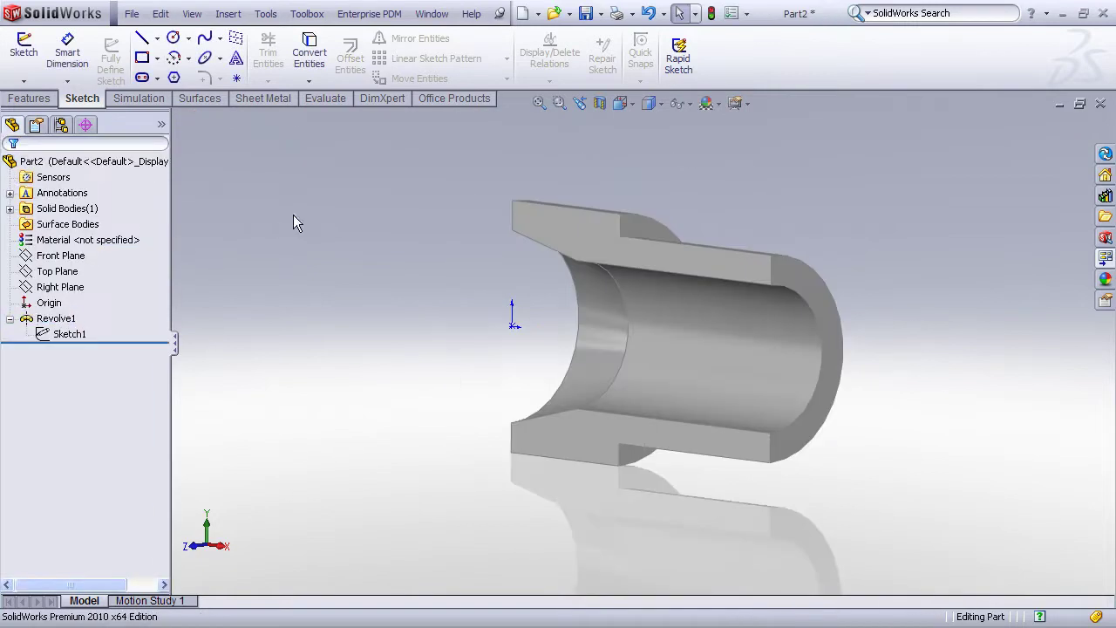